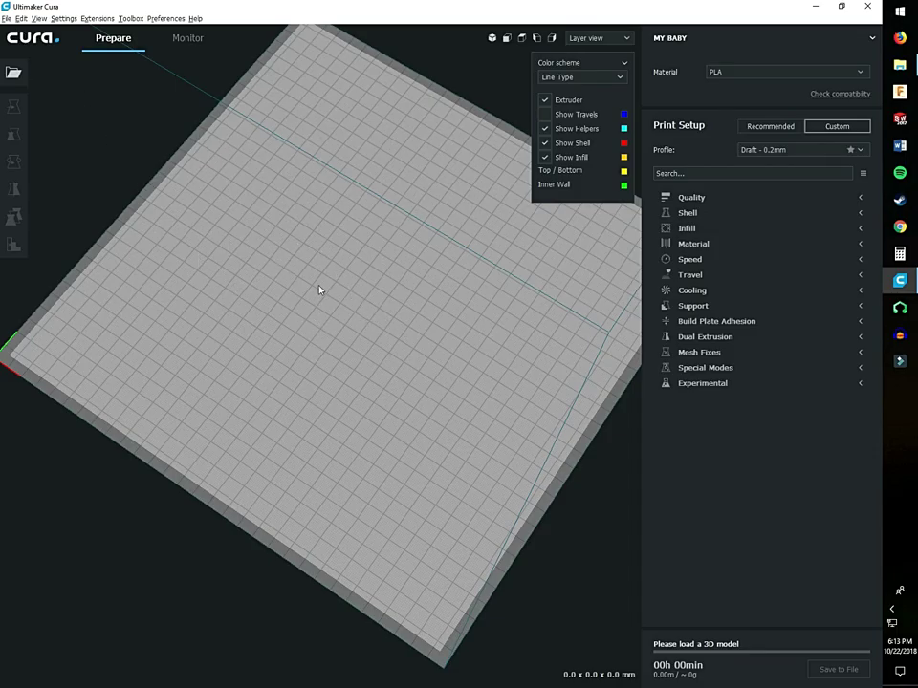
Load the Jack decal model from the jack print folder onto the build plate and restore the slicer to full size
{"action": "left_click_drag", "start_coordinate": [409, 4], "coordinate": [881, 192]}
{"action": "left_click", "coordinate": [226, 131]}
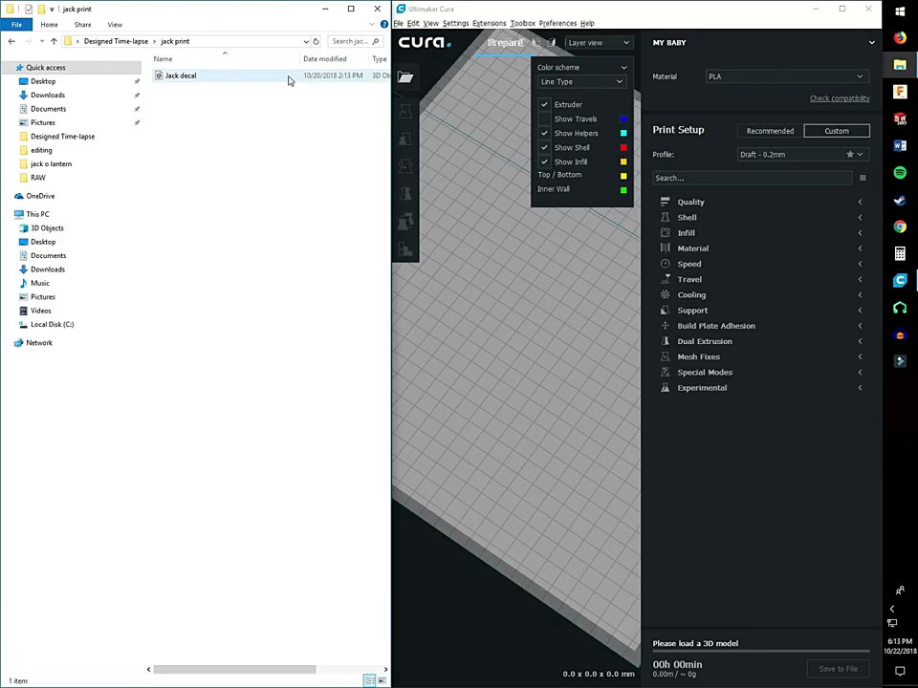
{"action": "left_click_drag", "start_coordinate": [225, 76], "coordinate": [491, 278]}
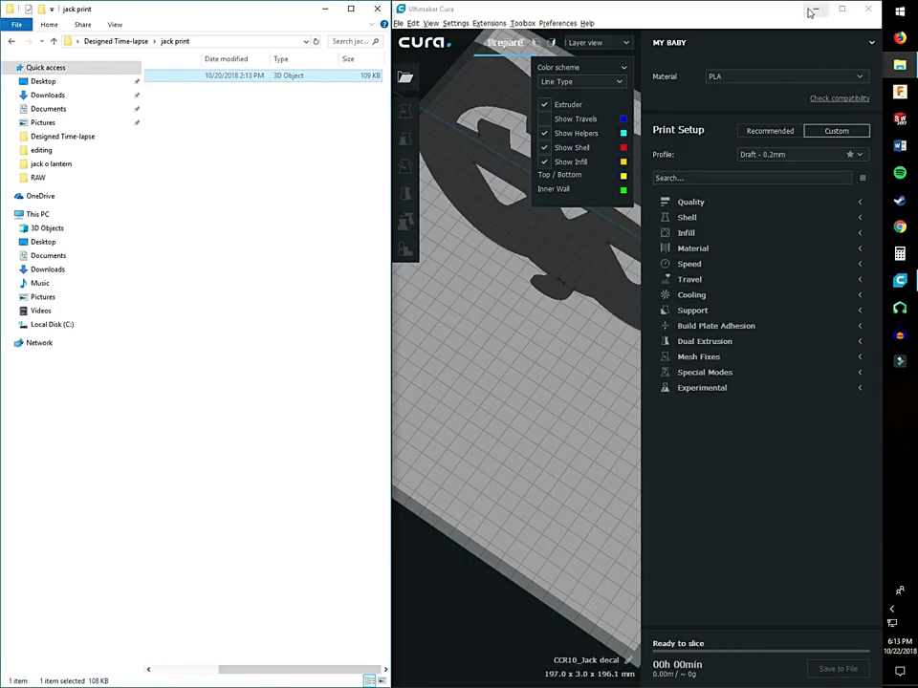
{"action": "left_click", "coordinate": [842, 8]}
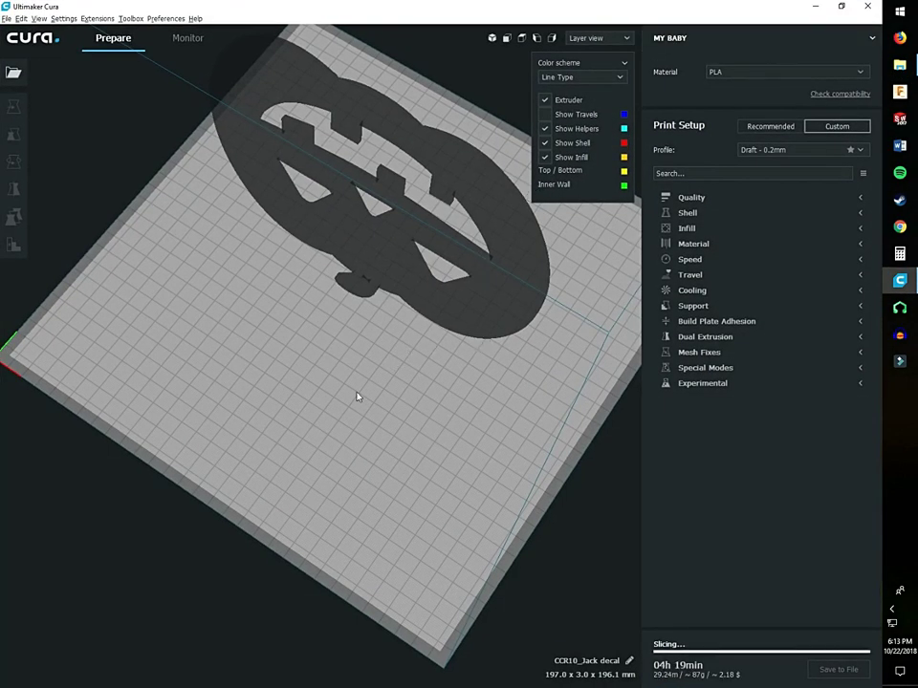
Rotate the upright pumpkin decal about the X axis until it lies flat on the build plate
{"action": "right_click_drag", "start_coordinate": [403, 348], "coordinate": [526, 308]}
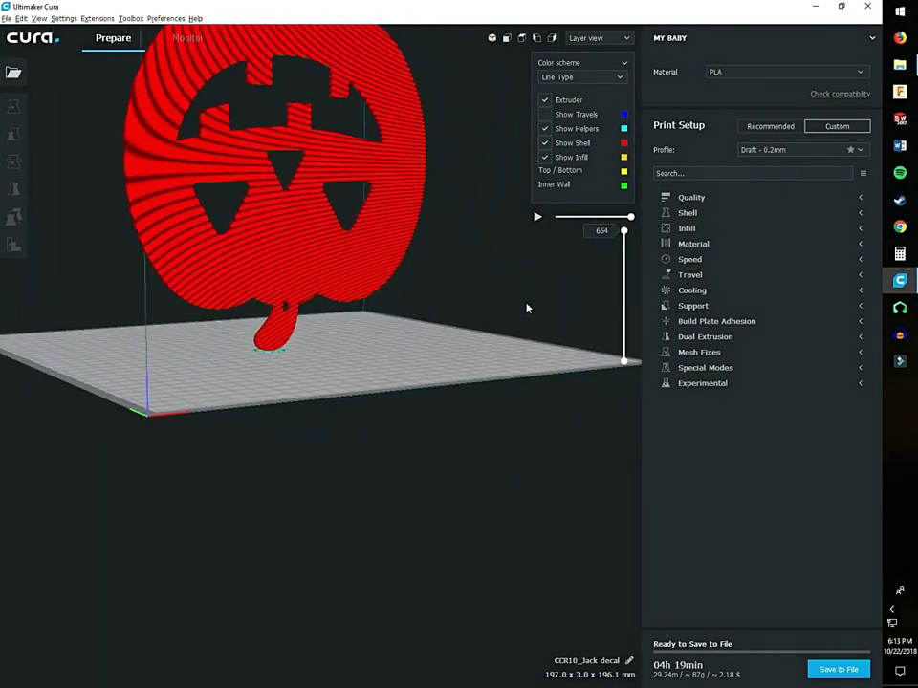
{"action": "right_click_drag", "start_coordinate": [348, 317], "coordinate": [321, 269]}
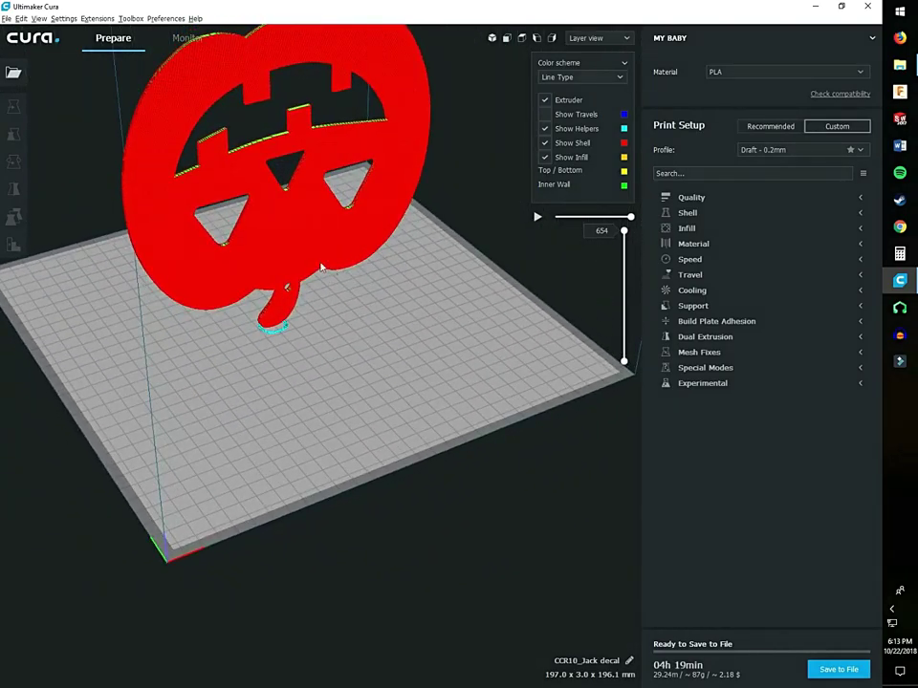
{"action": "left_click", "coordinate": [321, 268]}
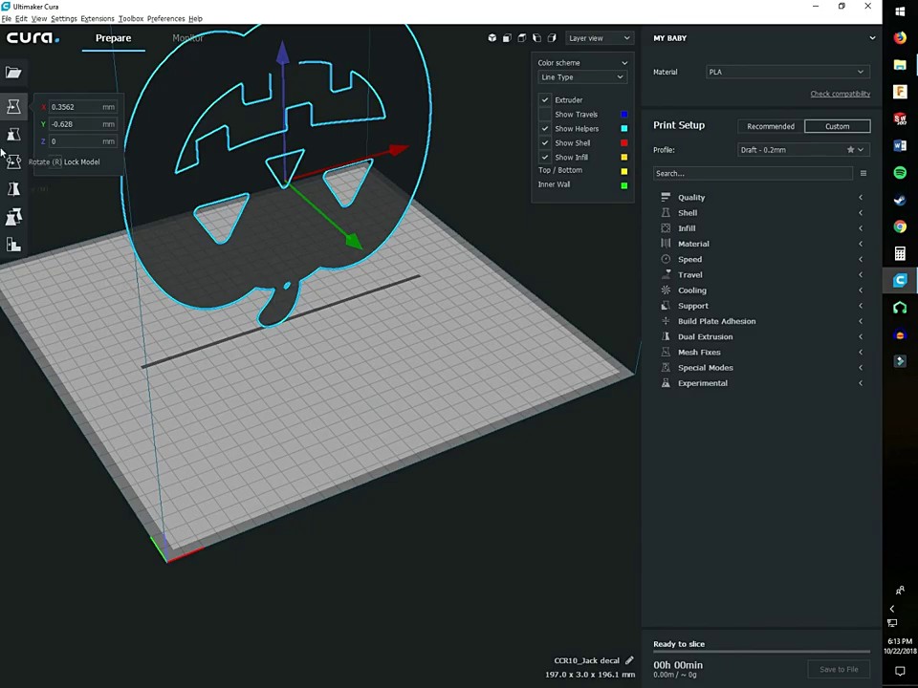
{"action": "left_click", "coordinate": [13, 161]}
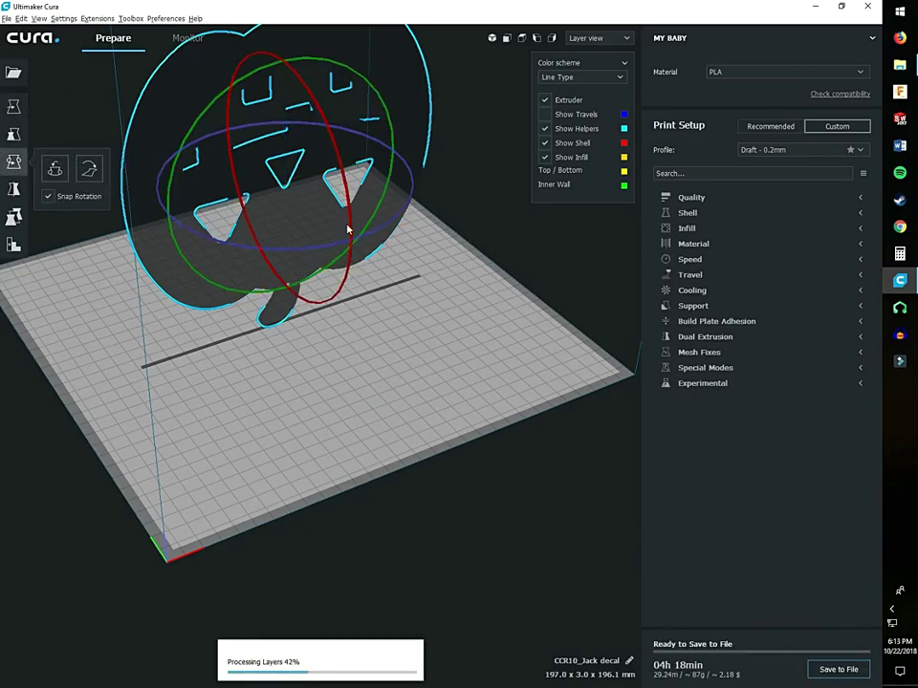
{"action": "mouse_move", "coordinate": [337, 279]}
{"action": "left_mouse_down"}
{"action": "mouse_move", "coordinate": [350, 289]}
{"action": "mouse_move", "coordinate": [315, 407]}
{"action": "left_mouse_up"}
{"action": "left_click", "coordinate": [429, 138]}
{"action": "right_click_drag", "start_coordinate": [428, 138], "coordinate": [409, 215]}
{"action": "left_click", "coordinate": [389, 337]}
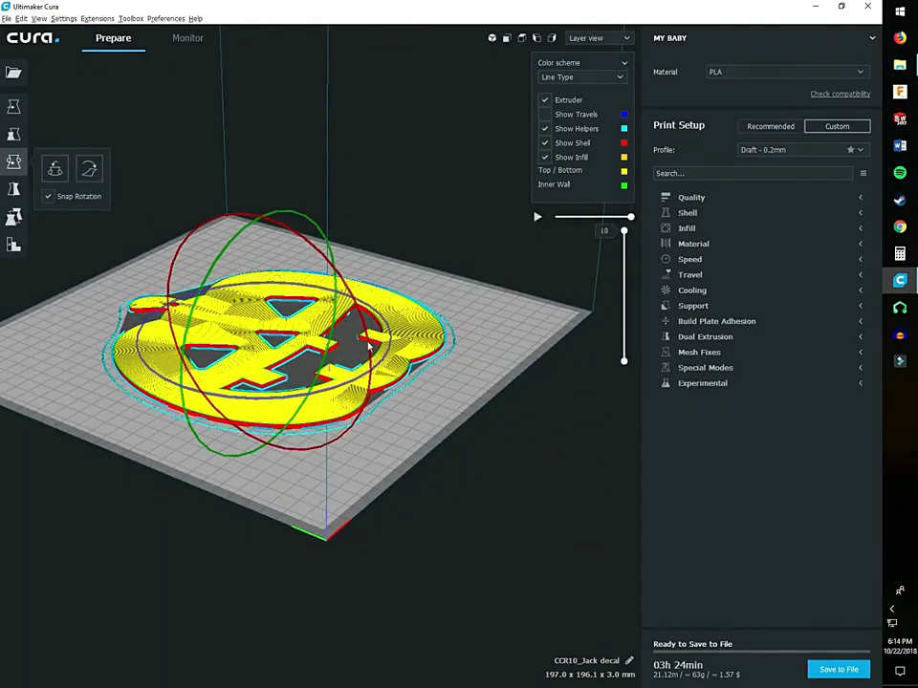
Tilt the decal up off the build plate and bring it back down with Lay flat
{"action": "left_click_drag", "start_coordinate": [369, 342], "coordinate": [392, 242]}
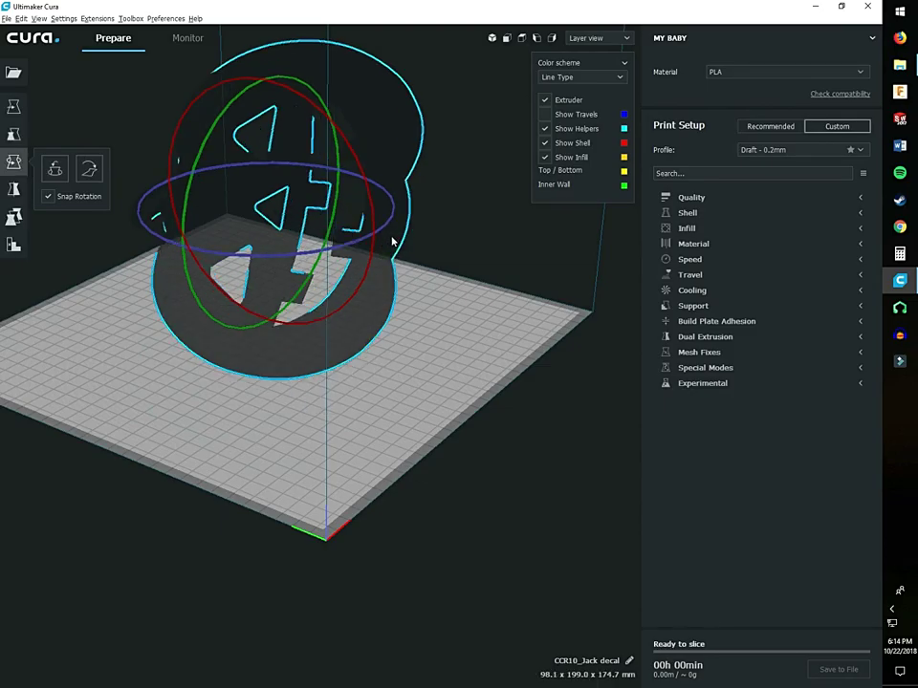
{"action": "left_click", "coordinate": [467, 271]}
{"action": "right_click_drag", "start_coordinate": [464, 249], "coordinate": [362, 184]}
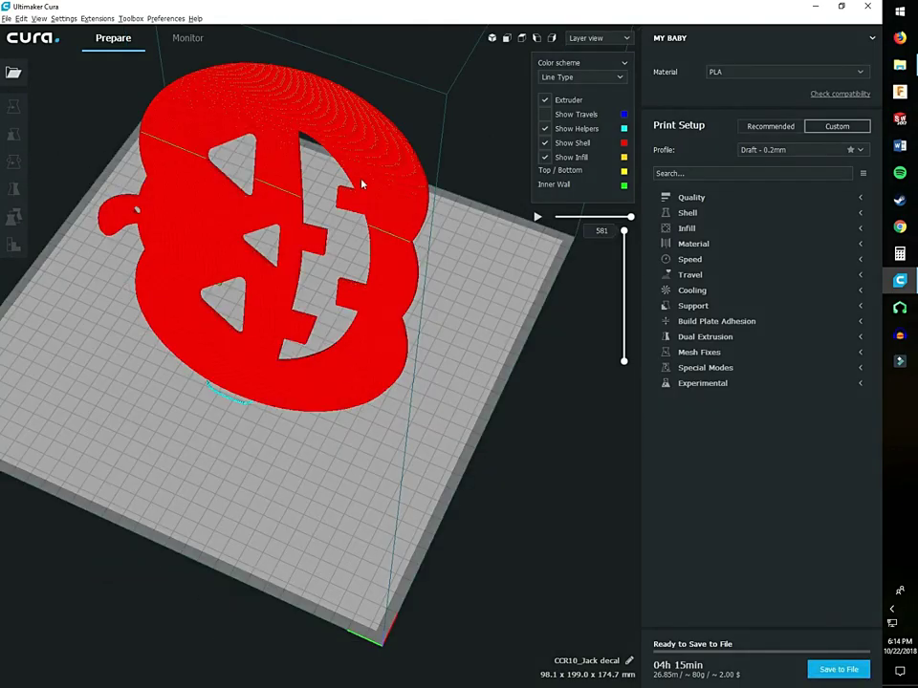
{"action": "left_click", "coordinate": [363, 183]}
{"action": "left_click", "coordinate": [88, 168]}
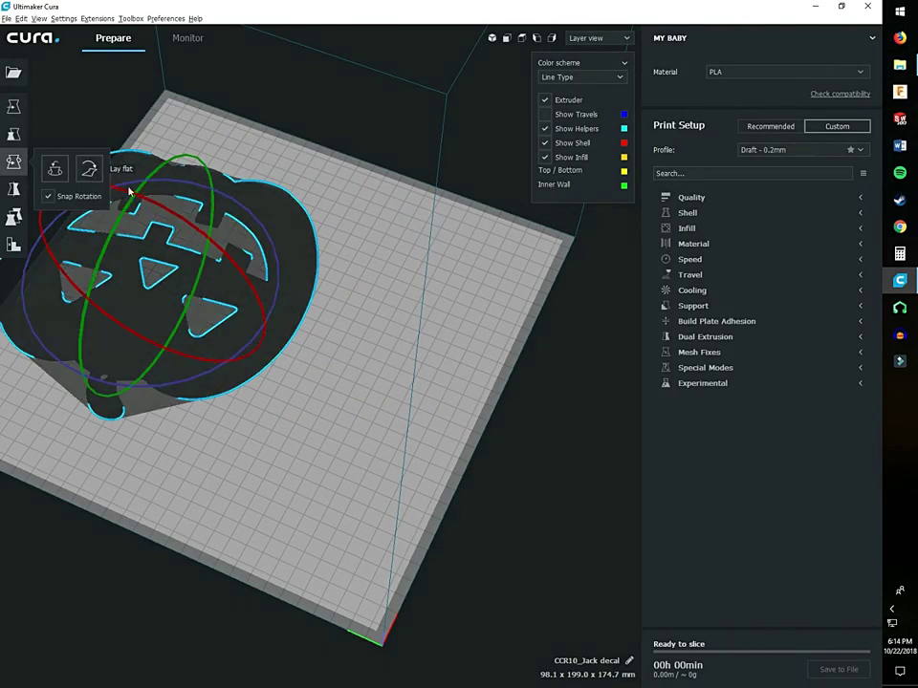
{"action": "scroll", "coordinate": [353, 372], "scroll_direction": "up", "scroll_amount": 1}
{"action": "scroll", "coordinate": [334, 363], "scroll_direction": "down", "scroll_amount": 3}
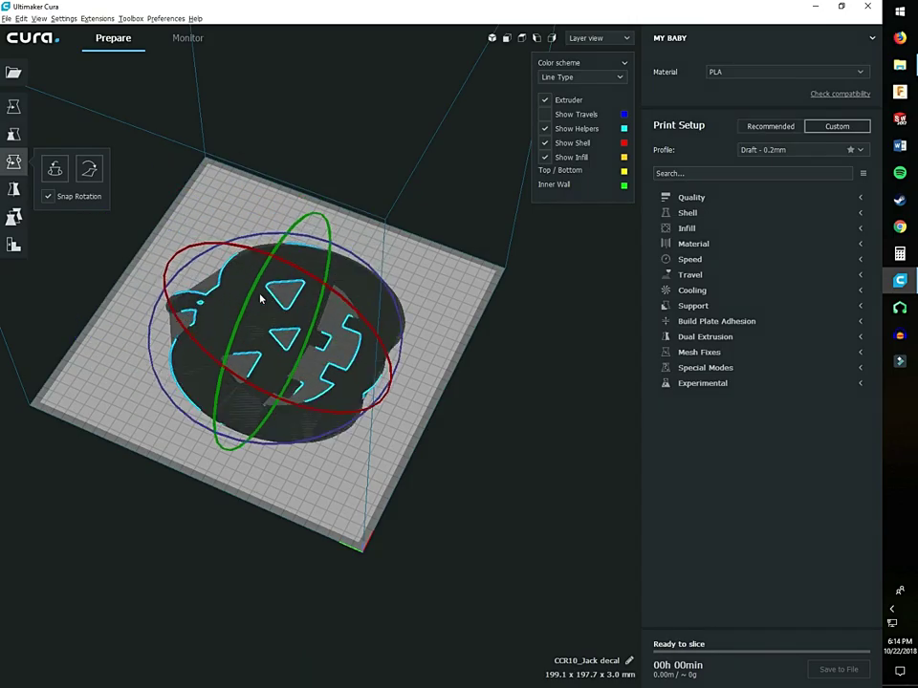
Undo back to the decal's original upright orientation and rotate it about the X axis to lie flat on the build plate
{"action": "key", "text": "Delete"}
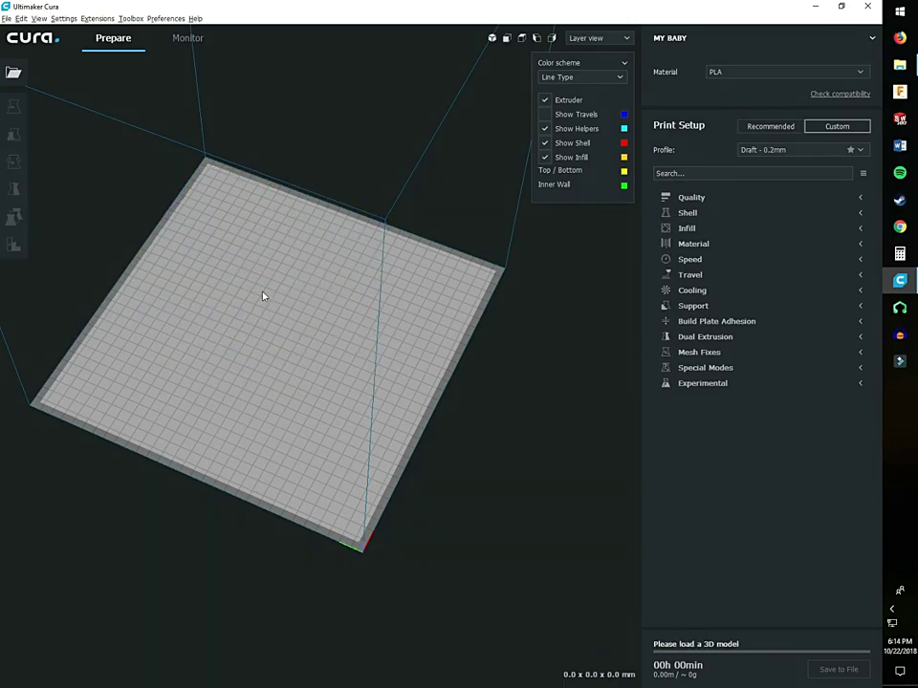
{"action": "key", "text": "ctrl+z"}
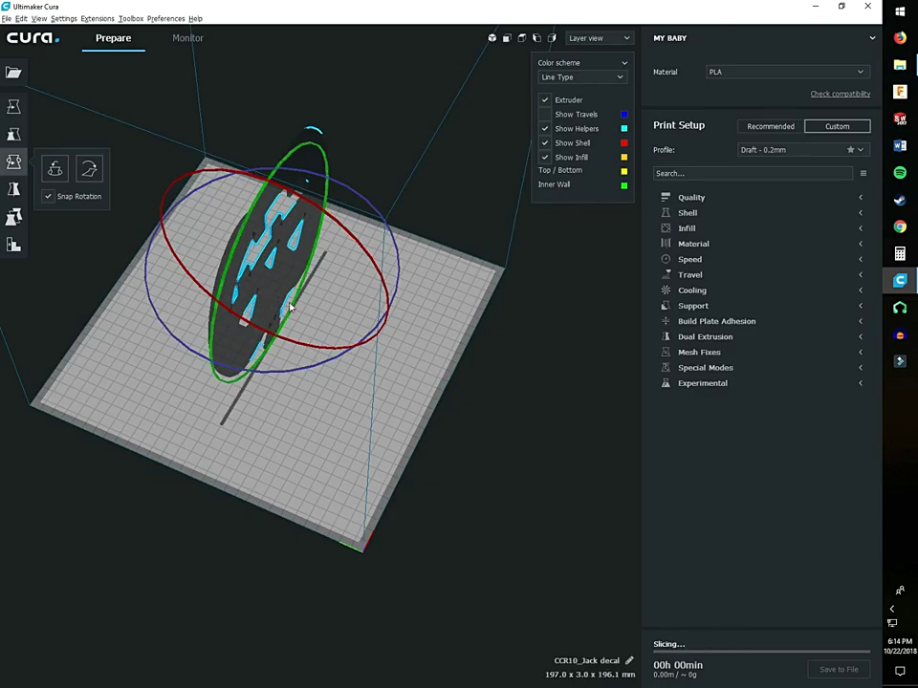
{"action": "left_click_drag", "start_coordinate": [376, 263], "coordinate": [381, 392]}
{"action": "left_click", "coordinate": [422, 303]}
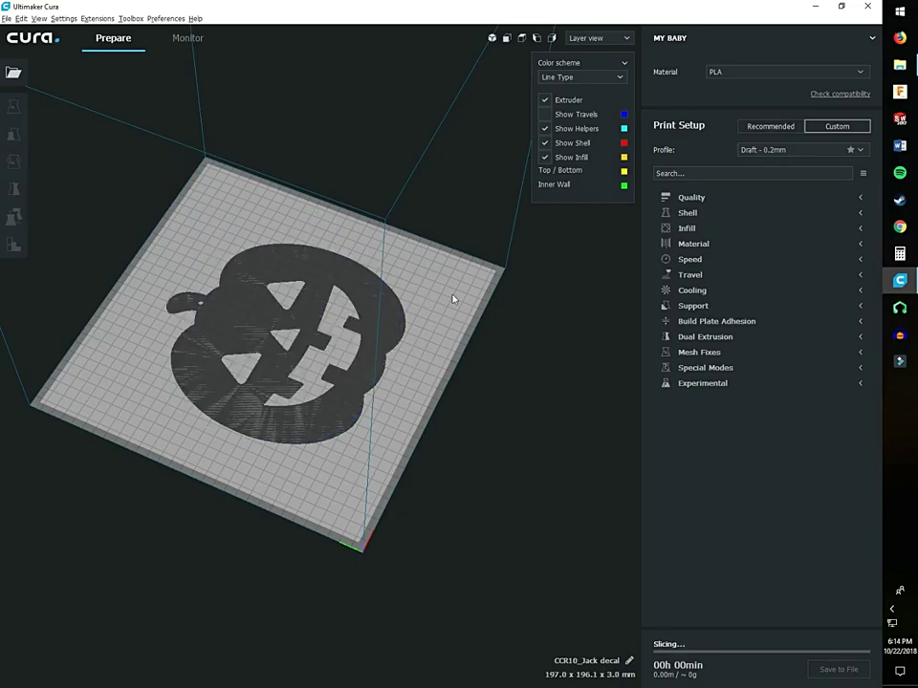
{"action": "right_click_drag", "start_coordinate": [454, 299], "coordinate": [454, 360]}
{"action": "scroll", "coordinate": [452, 359], "scroll_direction": "up", "scroll_amount": 3}
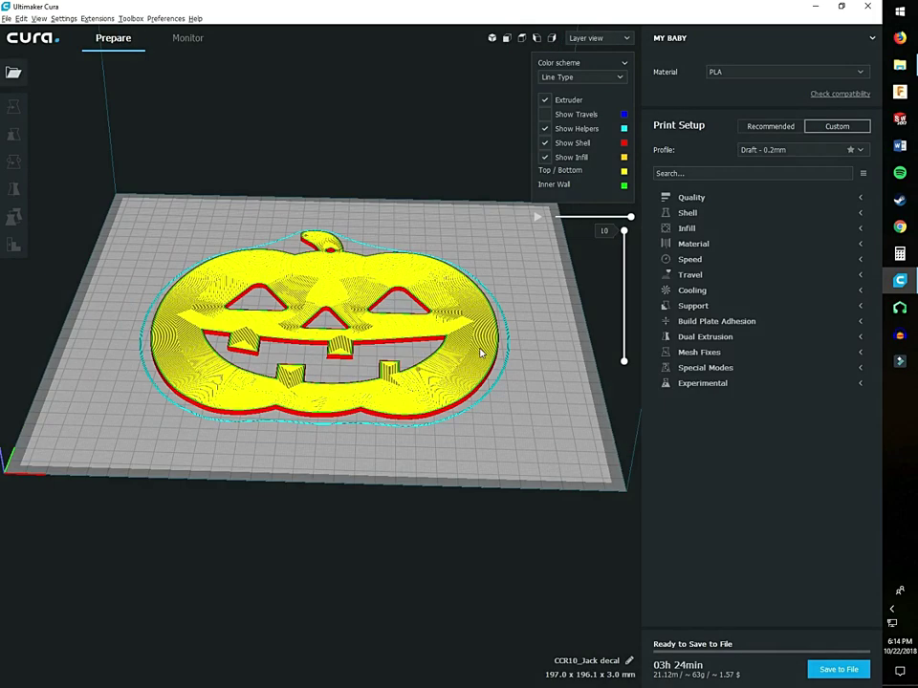
Review the print estimate and the layer heights in the Quality settings, and examine the sliced decal from above and in 3D
{"action": "mouse_move", "coordinate": [695, 662]}
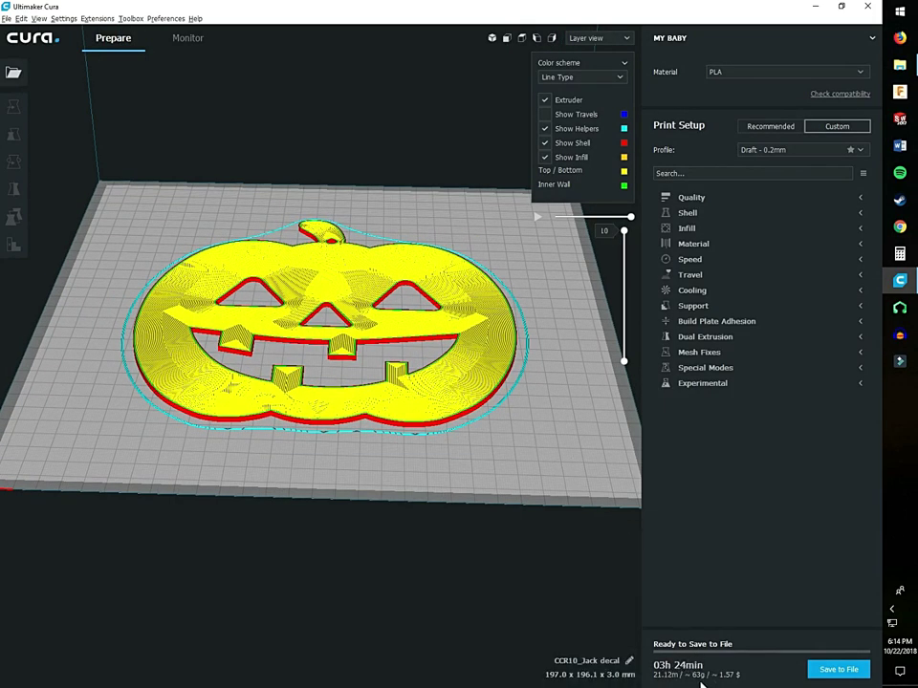
{"action": "left_click", "coordinate": [710, 198]}
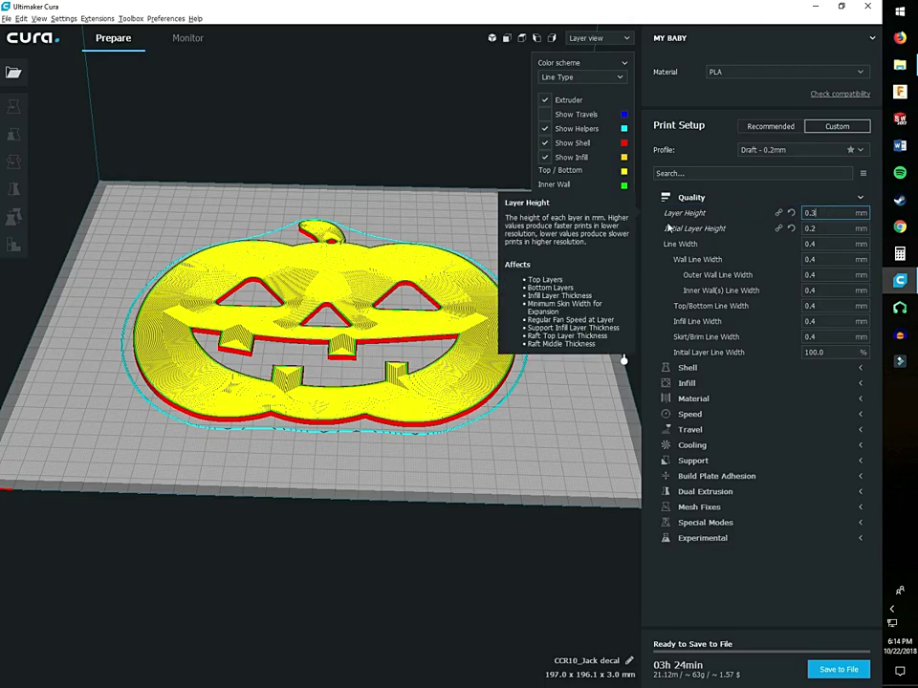
{"action": "mouse_move", "coordinate": [624, 232]}
{"action": "left_mouse_down"}
{"action": "mouse_move", "coordinate": [623, 356]}
{"action": "mouse_move", "coordinate": [619, 239]}
{"action": "left_mouse_up"}
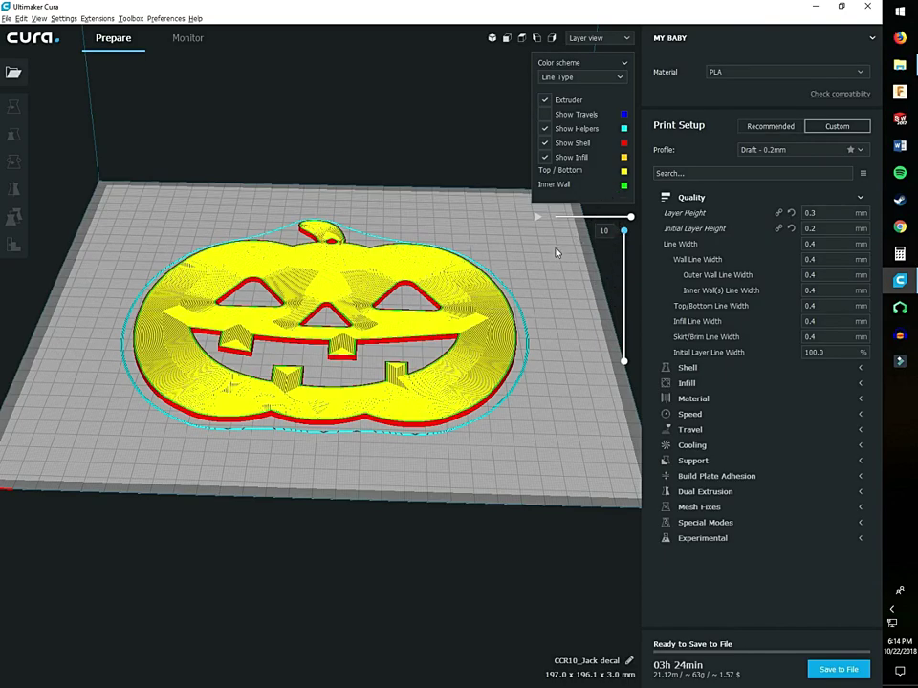
{"action": "left_click", "coordinate": [521, 38]}
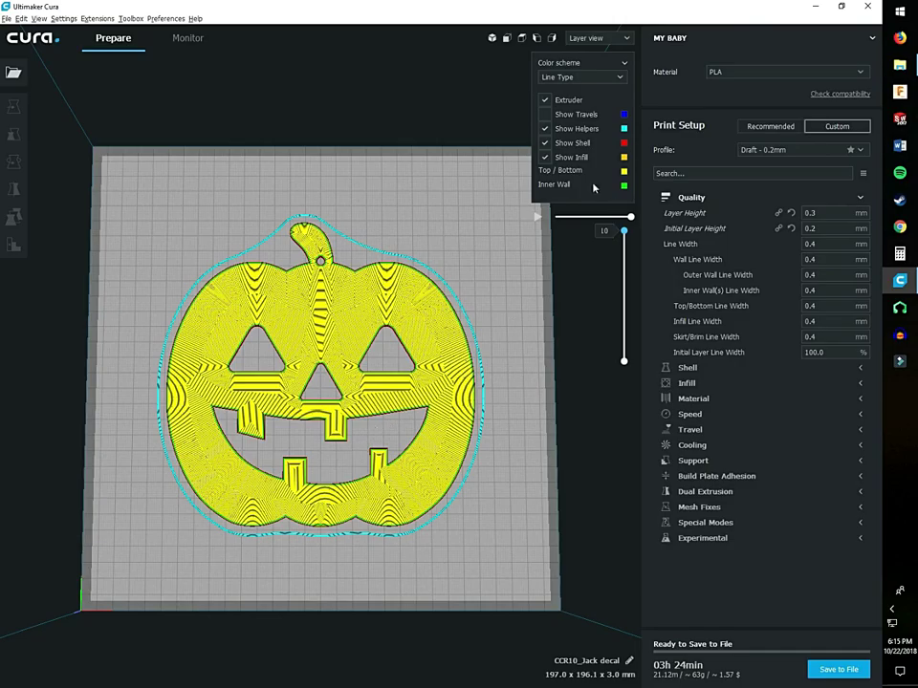
{"action": "left_click", "coordinate": [491, 38]}
{"action": "scroll", "coordinate": [362, 475], "scroll_direction": "up", "scroll_amount": 5}
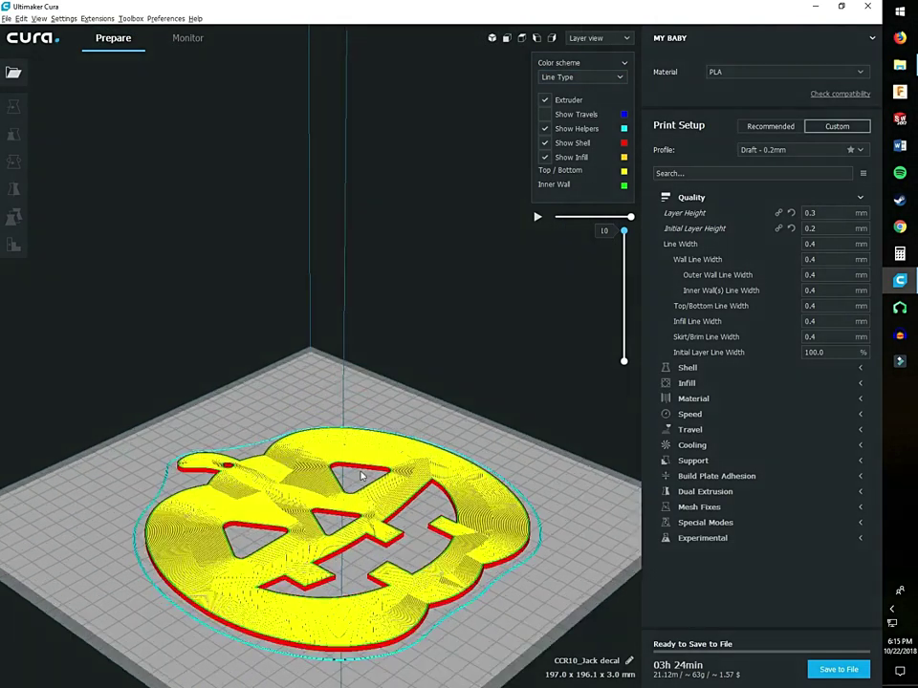
{"action": "scroll", "coordinate": [444, 334], "scroll_direction": "up", "scroll_amount": 3}
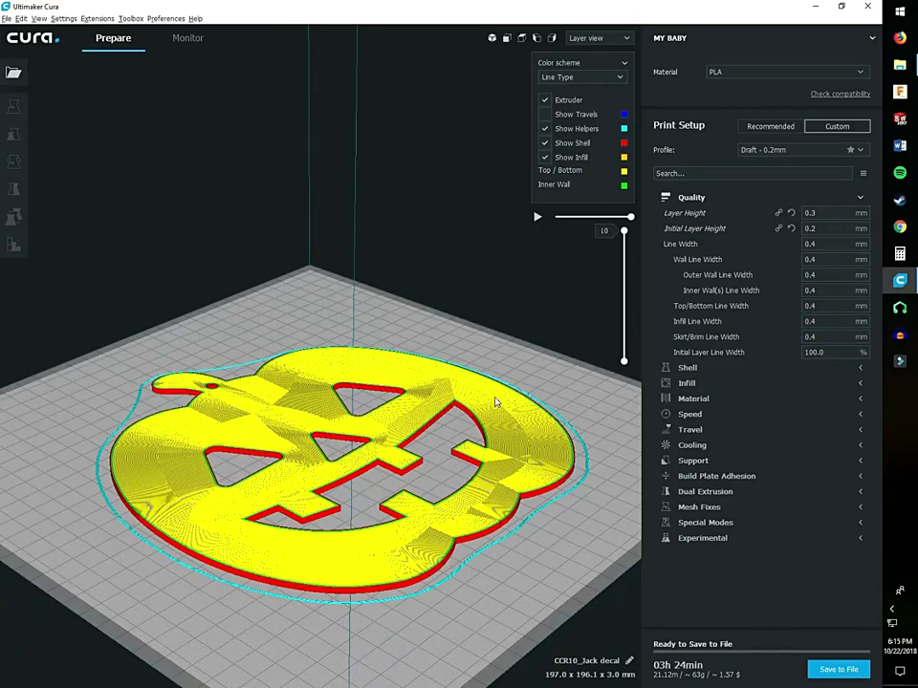
{"action": "right_click_drag", "start_coordinate": [494, 402], "coordinate": [508, 302]}
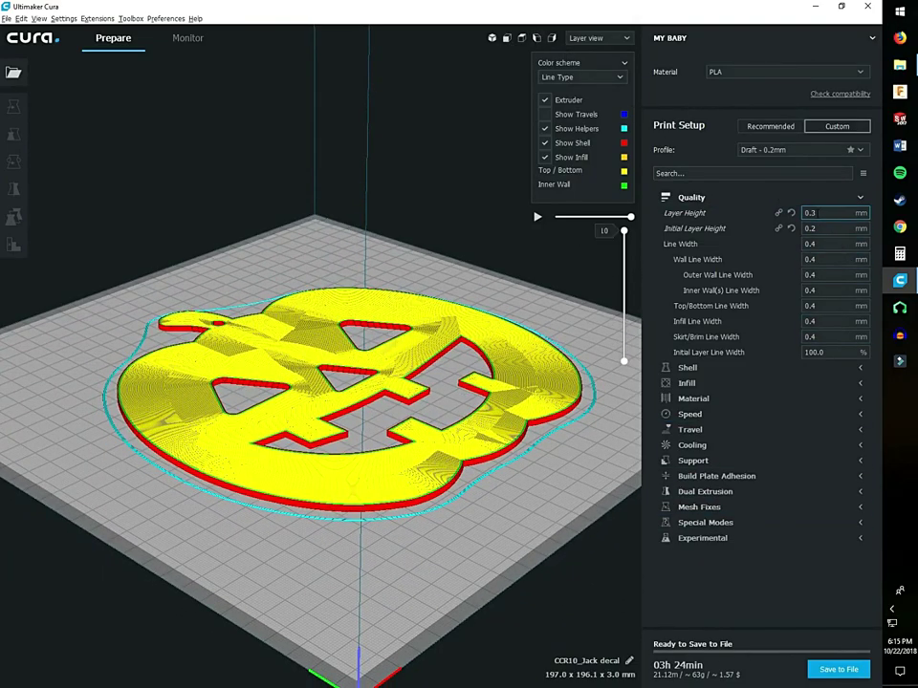
{"action": "left_click", "coordinate": [691, 200]}
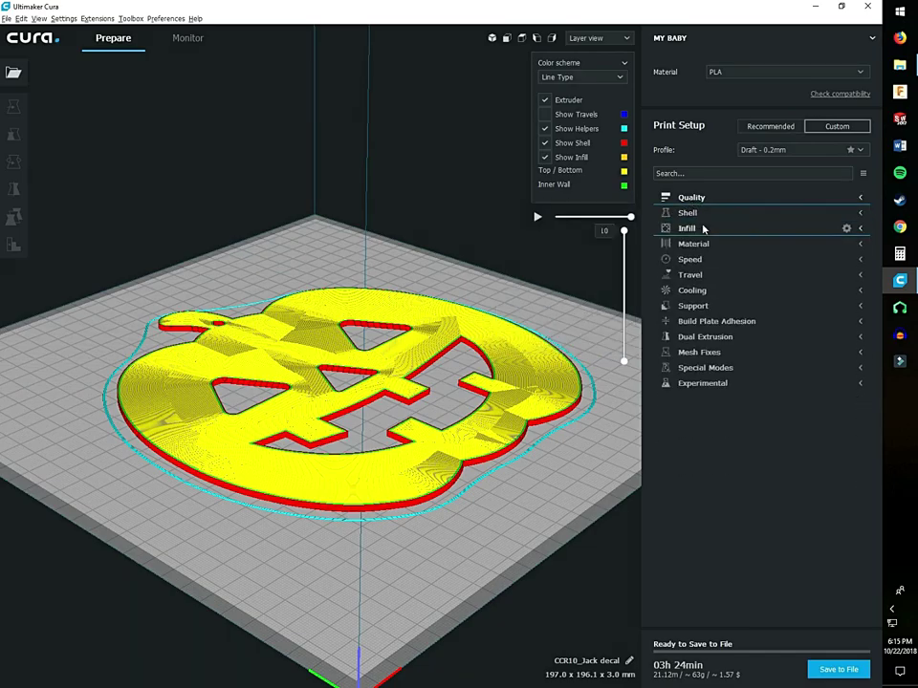
Open the Shell settings and examine the decal's walls and infill with the layer preview lowered to layer 6
{"action": "left_click", "coordinate": [690, 212]}
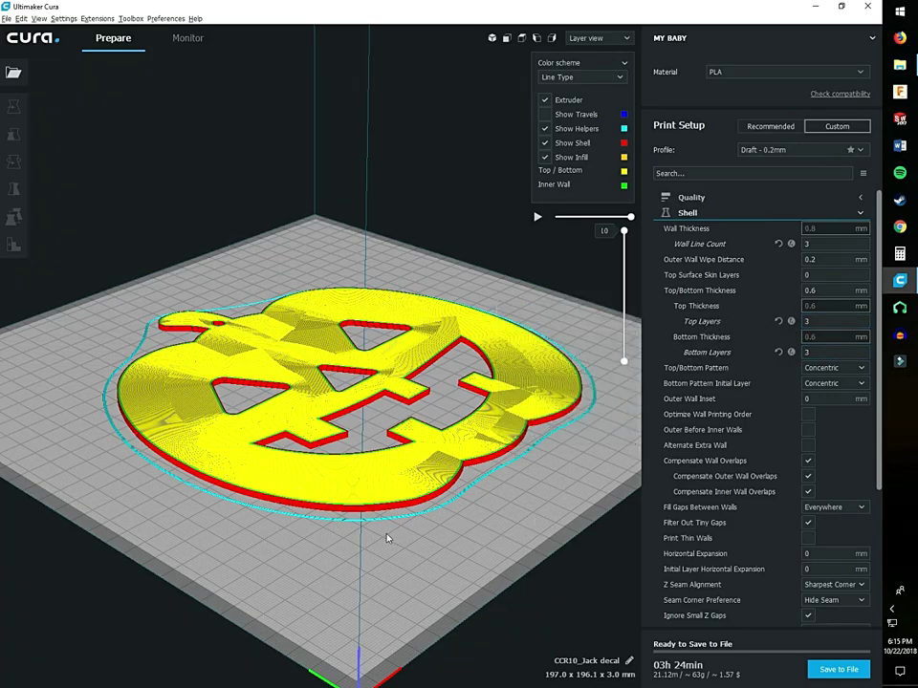
{"action": "scroll", "coordinate": [289, 399], "scroll_direction": "up", "scroll_amount": 2}
{"action": "left_click_drag", "start_coordinate": [623, 232], "coordinate": [623, 287]}
{"action": "scroll", "coordinate": [249, 449], "scroll_direction": "up", "scroll_amount": 3}
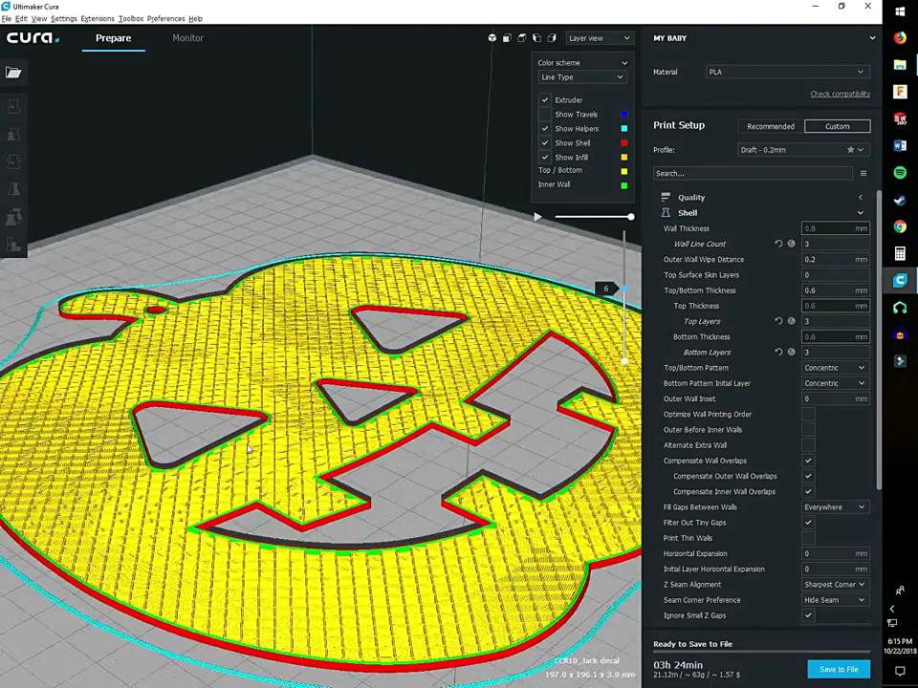
{"action": "scroll", "coordinate": [248, 449], "scroll_direction": "up", "scroll_amount": 5}
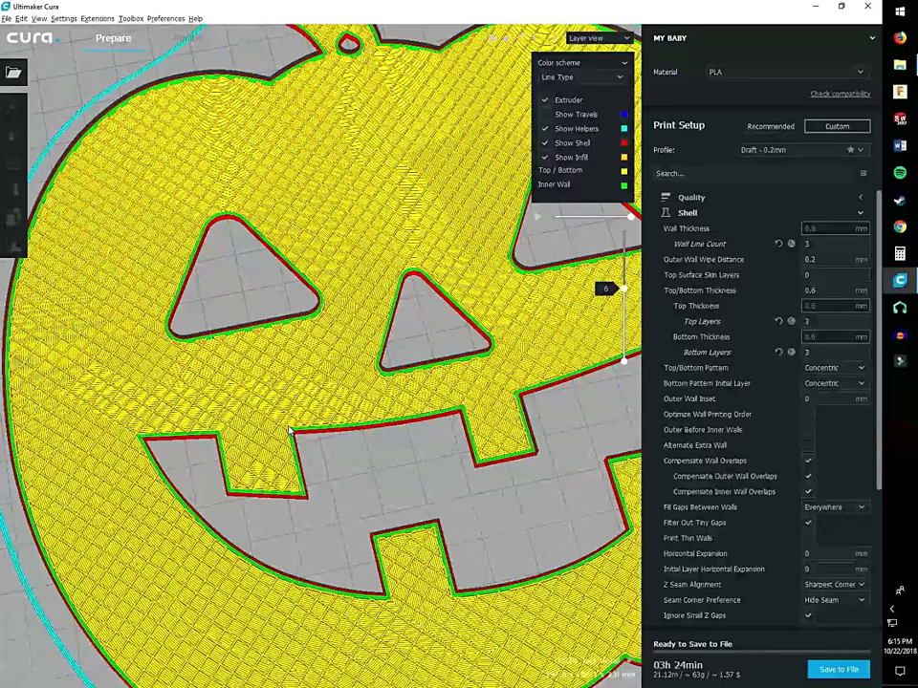
{"action": "scroll", "coordinate": [289, 432], "scroll_direction": "down", "scroll_amount": 6}
{"action": "right_click_drag", "start_coordinate": [289, 432], "coordinate": [216, 441]}
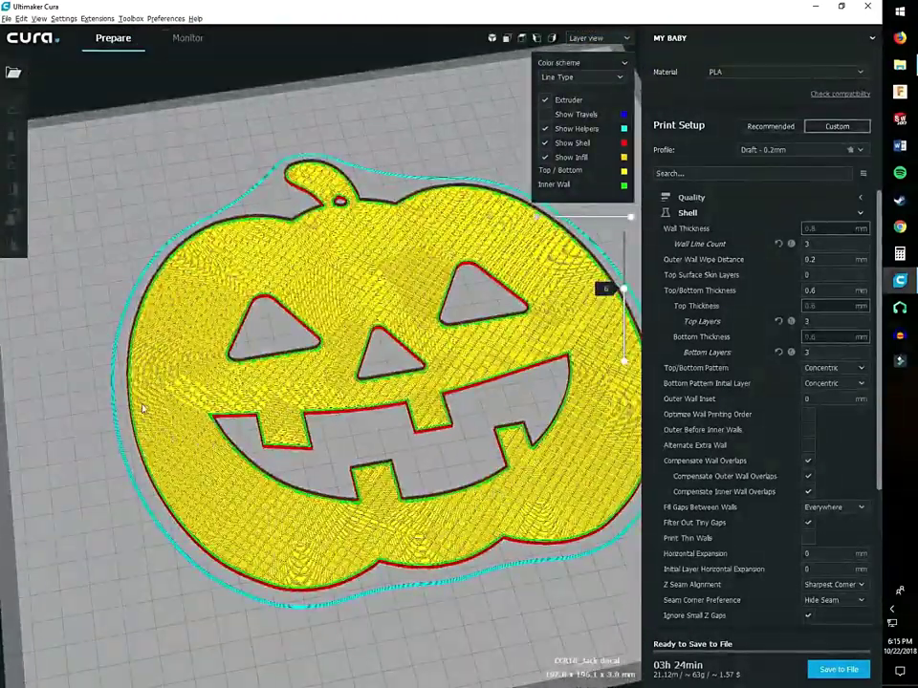
Raise the layer preview to layer 7 and examine the infill around the eyes and mouth up close
{"action": "left_click_drag", "start_coordinate": [623, 288], "coordinate": [626, 265]}
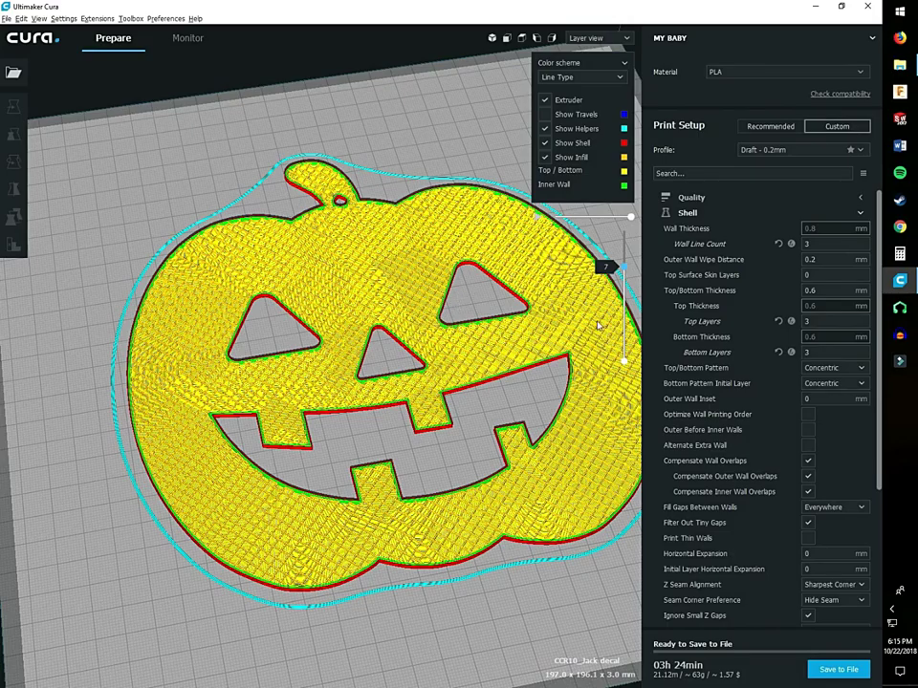
{"action": "mouse_move", "coordinate": [626, 265]}
{"action": "left_mouse_down"}
{"action": "mouse_move", "coordinate": [615, 234]}
{"action": "mouse_move", "coordinate": [618, 268]}
{"action": "left_mouse_up"}
{"action": "scroll", "coordinate": [168, 425], "scroll_direction": "up", "scroll_amount": 1}
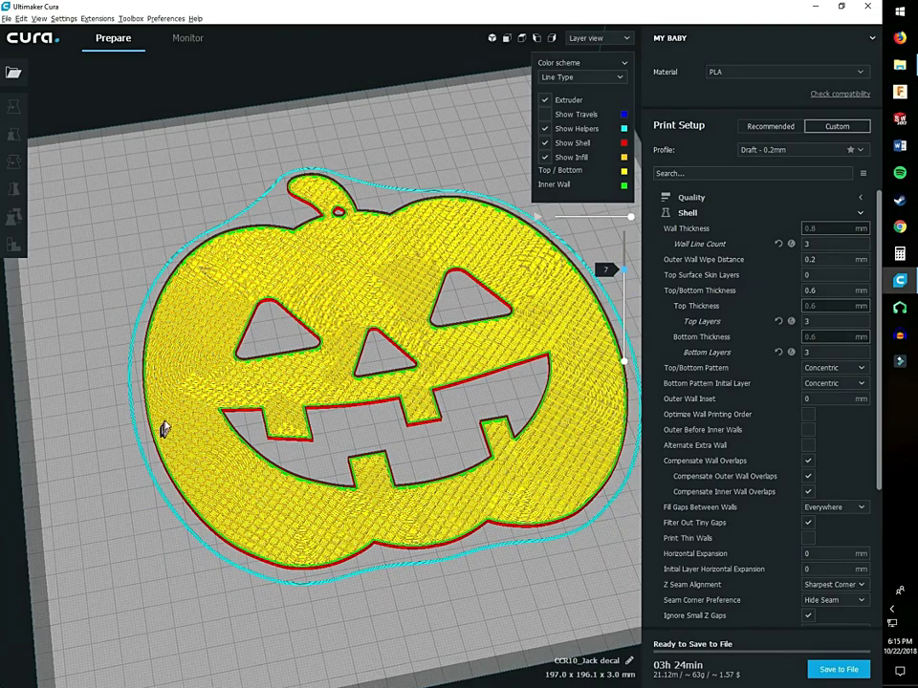
{"action": "scroll", "coordinate": [169, 425], "scroll_direction": "up", "scroll_amount": 1}
{"action": "scroll", "coordinate": [341, 352], "scroll_direction": "up", "scroll_amount": 2}
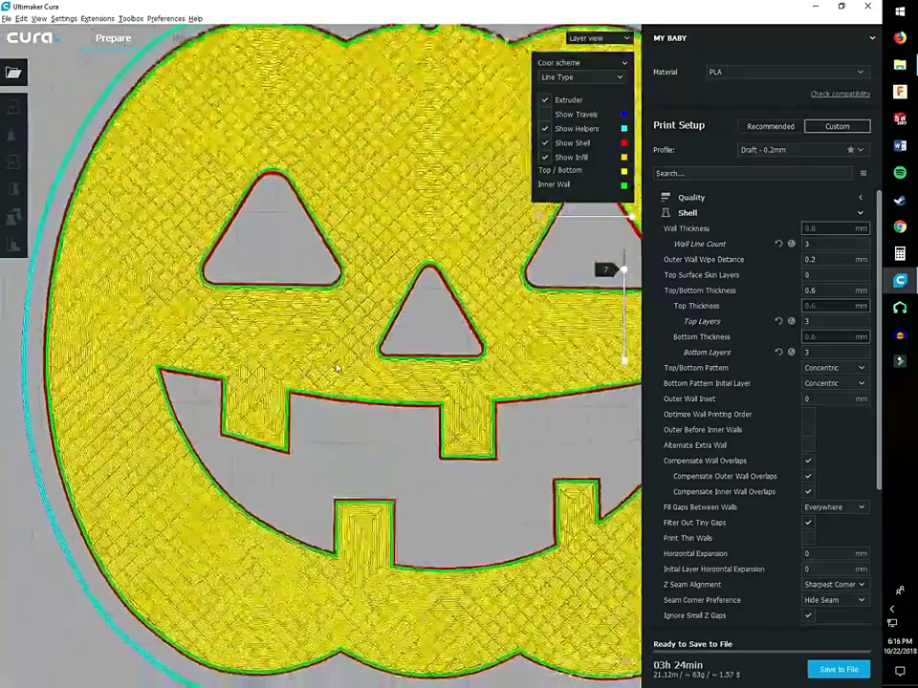
{"action": "scroll", "coordinate": [342, 353], "scroll_direction": "up", "scroll_amount": 1}
{"action": "right_click_drag", "start_coordinate": [341, 353], "coordinate": [287, 444]}
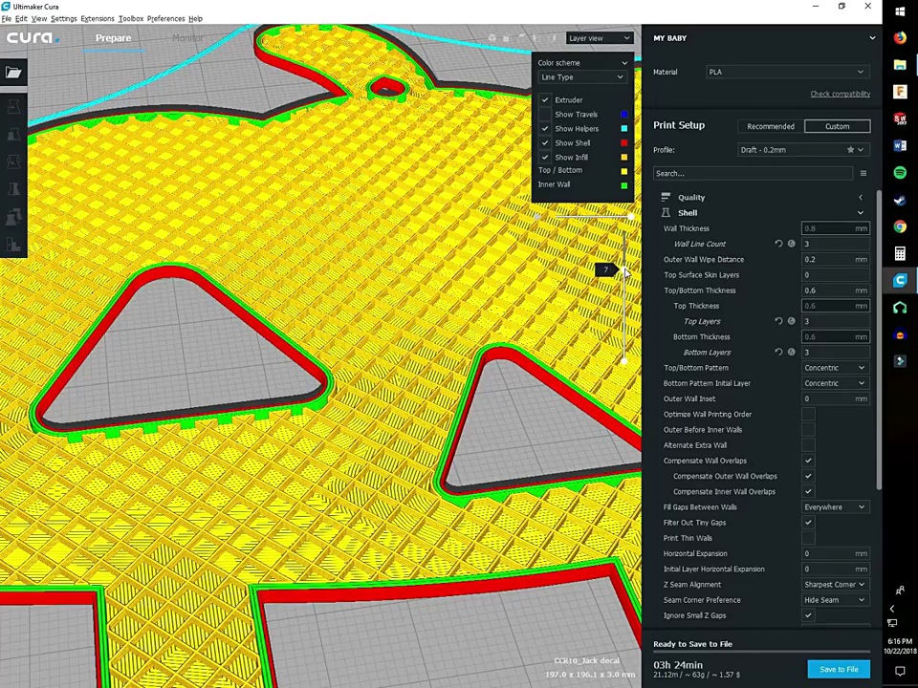
Raise the layer preview to layer 10 and examine the decal's top surface
{"action": "left_click_drag", "start_coordinate": [627, 272], "coordinate": [623, 233]}
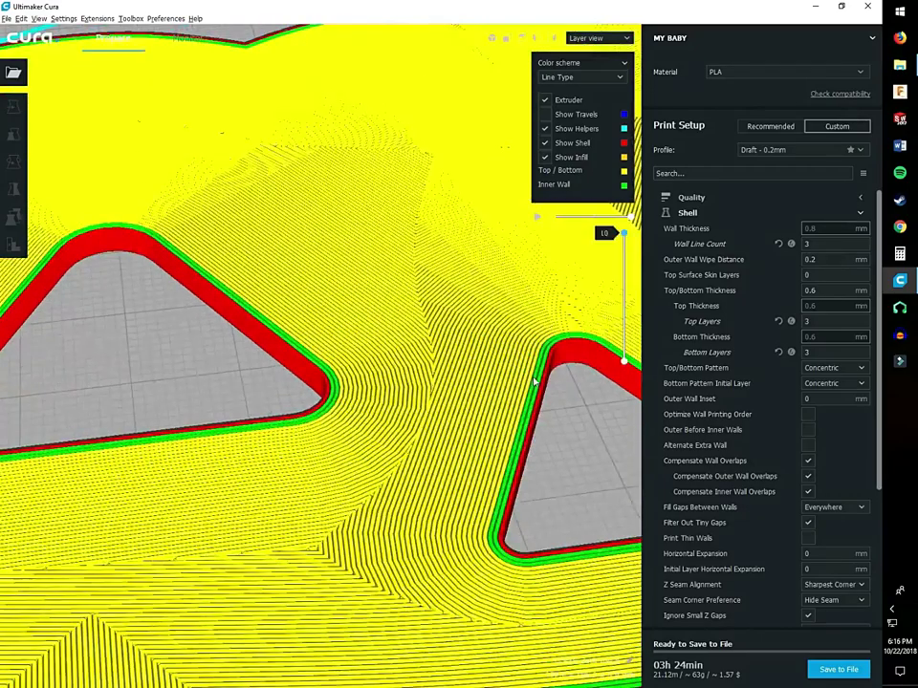
{"action": "scroll", "coordinate": [568, 349], "scroll_direction": "down", "scroll_amount": 3}
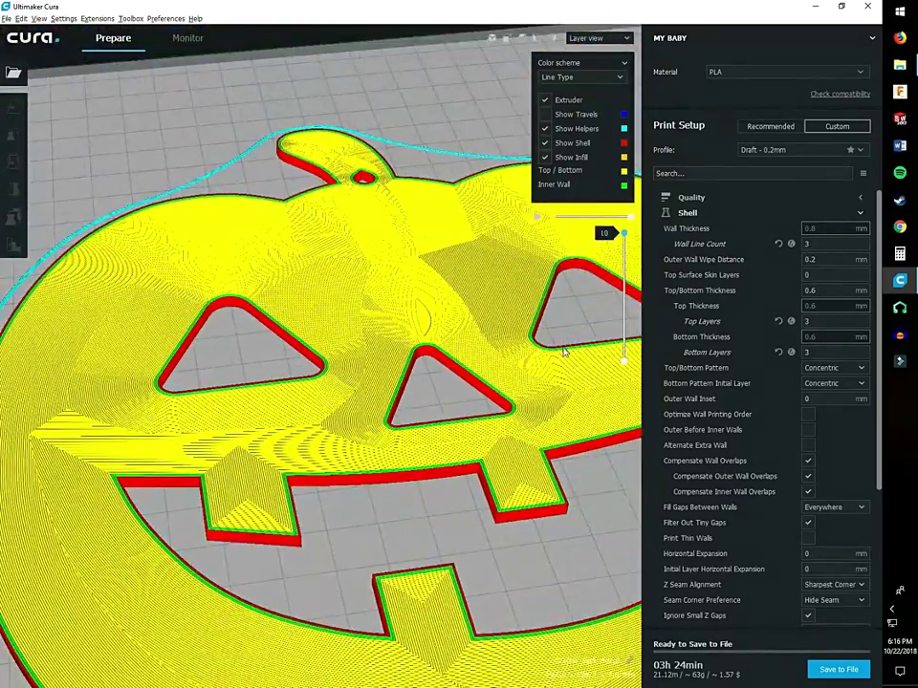
{"action": "right_click_drag", "start_coordinate": [564, 352], "coordinate": [535, 459]}
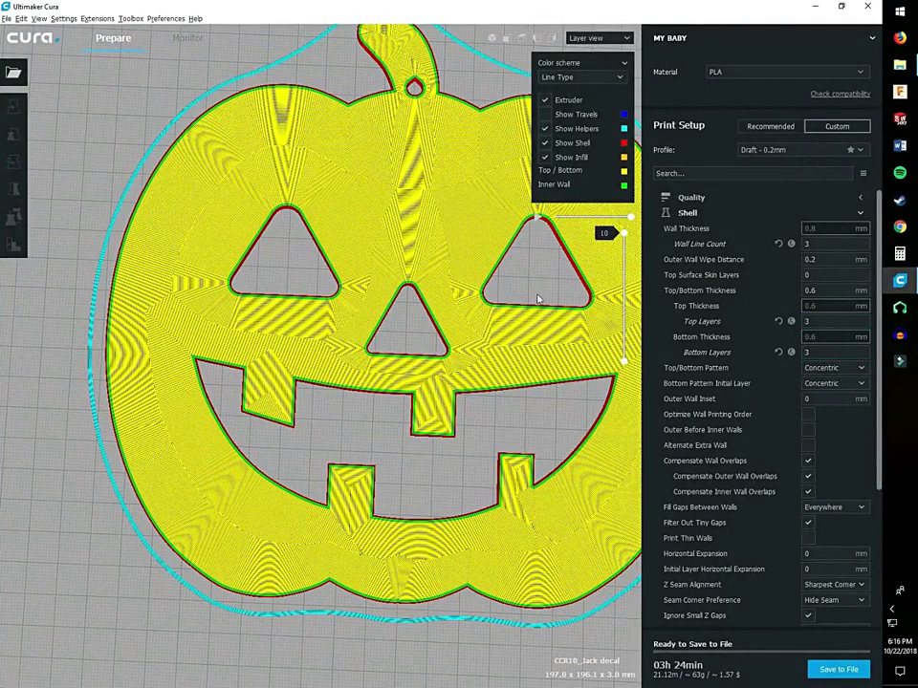
Close the Shell settings and set the infill density to 30% in the Infill settings
{"action": "right_click_drag", "start_coordinate": [539, 299], "coordinate": [631, 239]}
{"action": "left_click", "coordinate": [691, 214]}
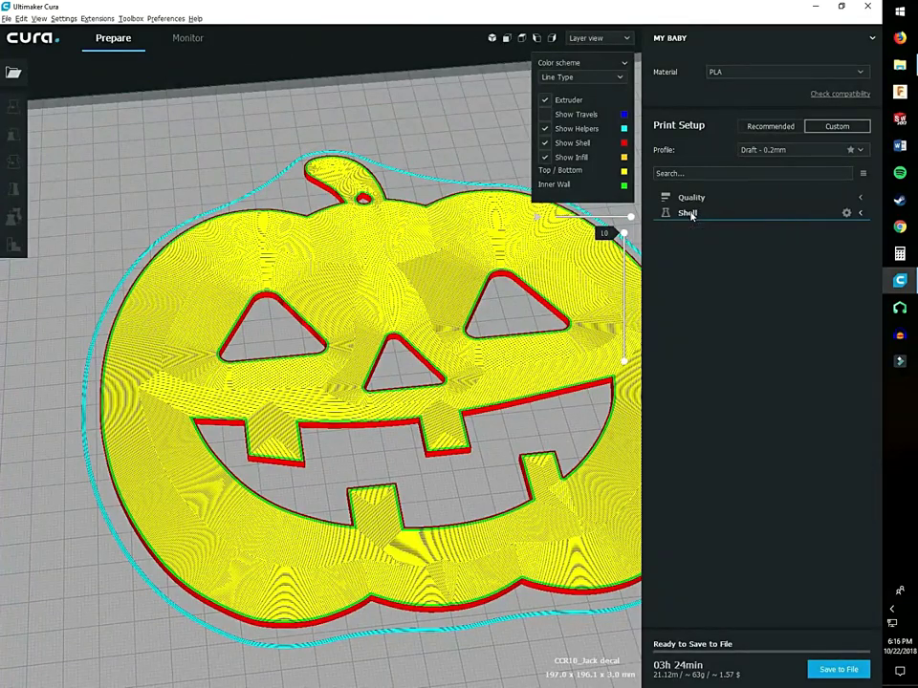
{"action": "left_click", "coordinate": [686, 230]}
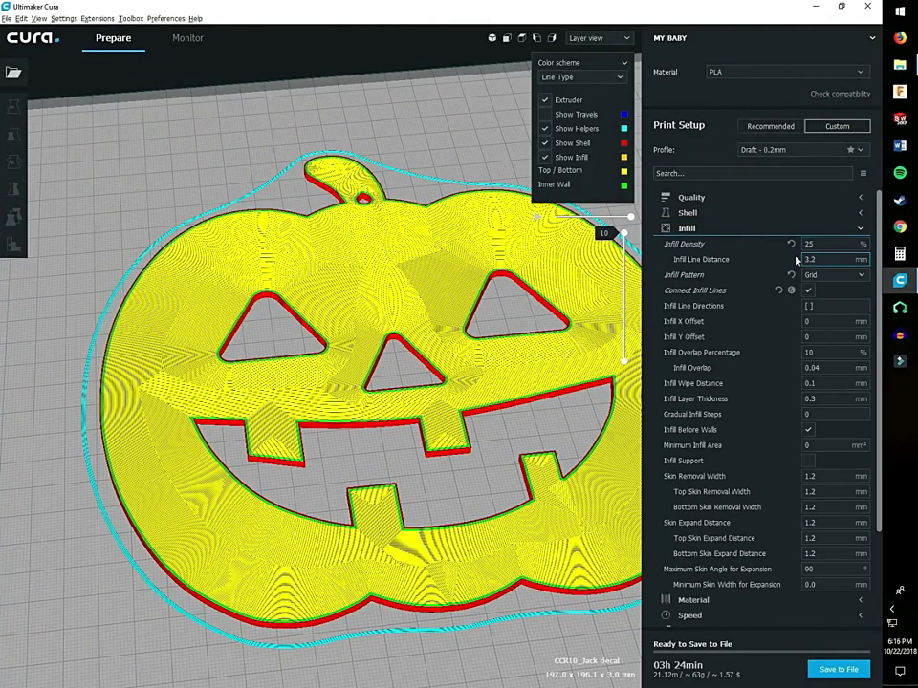
{"action": "left_click_drag", "start_coordinate": [623, 232], "coordinate": [625, 277]}
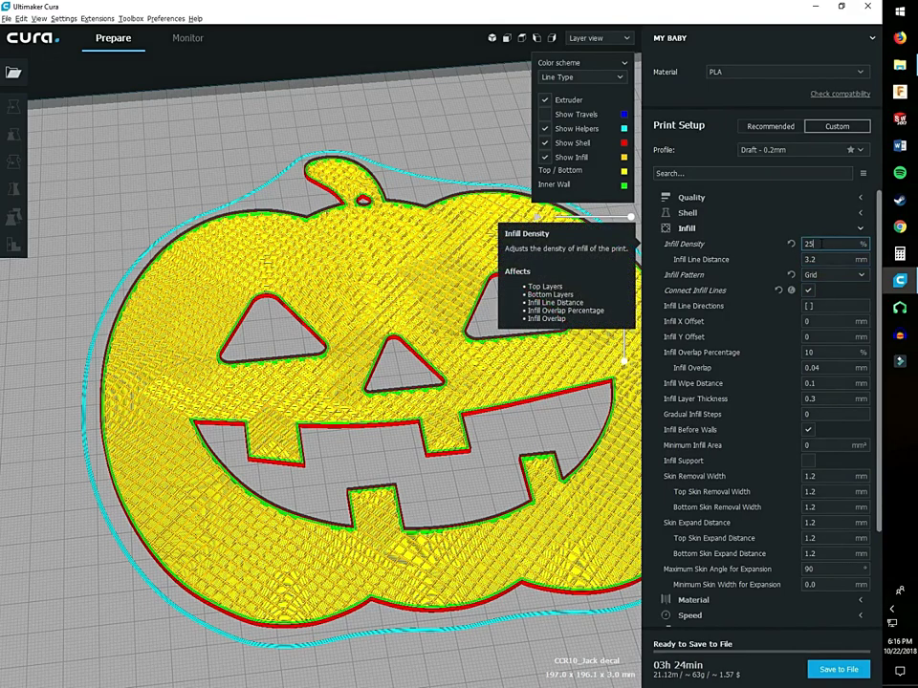
{"action": "double_click", "coordinate": [821, 245]}
{"action": "key", "text": "BackSpace"}
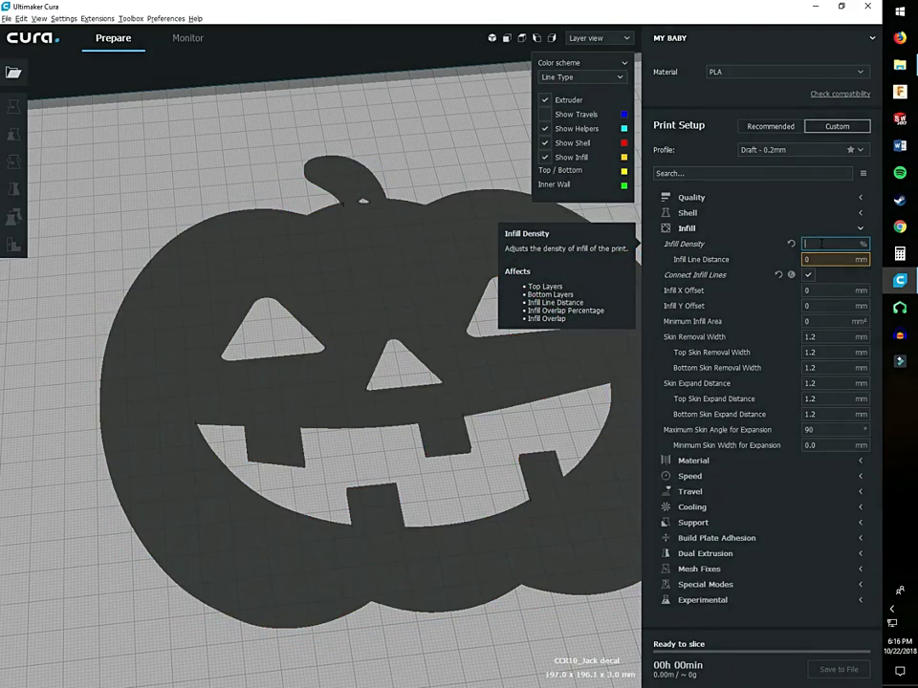
{"action": "type", "text": "30"}
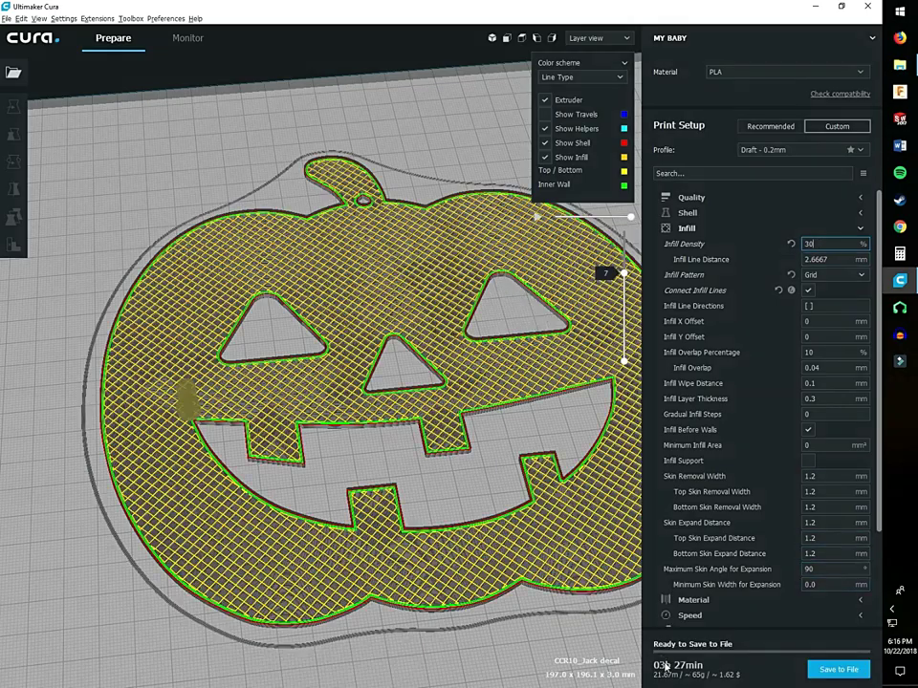
Check the print's cost specification and examine the grid infill with the layer preview lowered to layer 5
{"action": "mouse_move", "coordinate": [699, 678]}
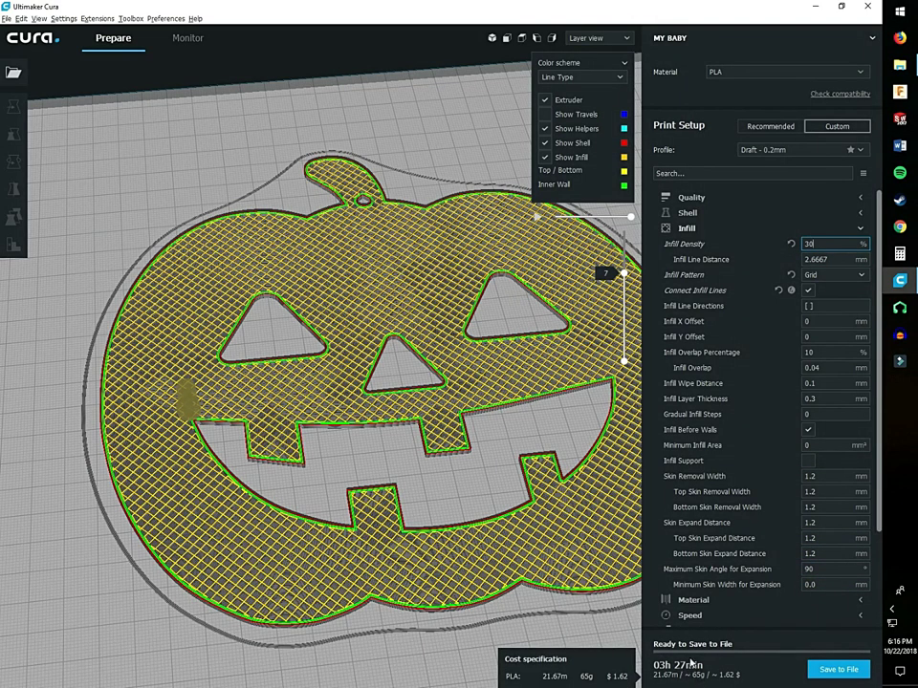
{"action": "scroll", "coordinate": [491, 409], "scroll_direction": "up", "scroll_amount": 3}
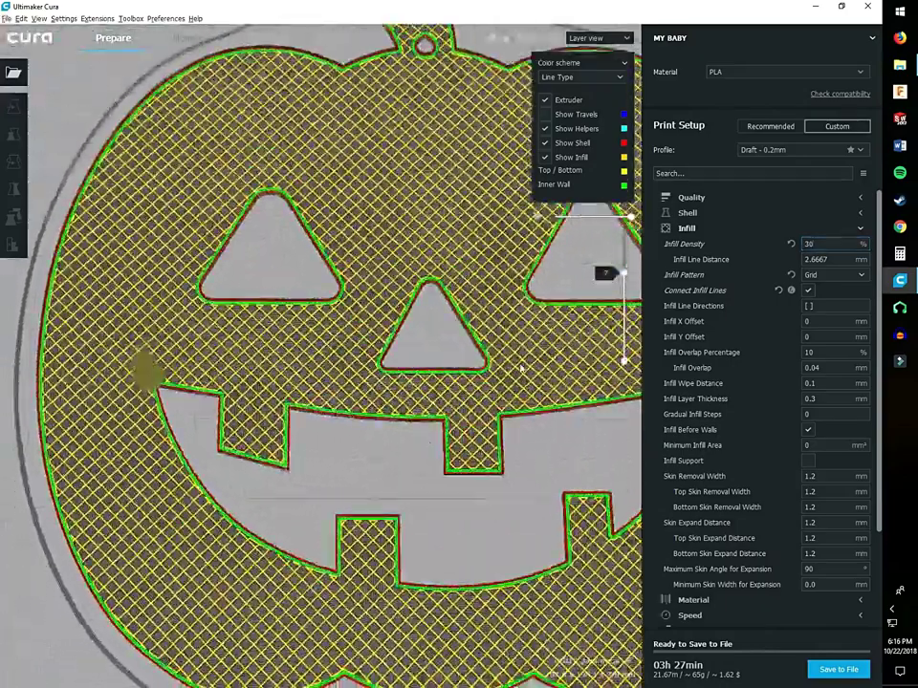
{"action": "left_click_drag", "start_coordinate": [623, 274], "coordinate": [618, 301]}
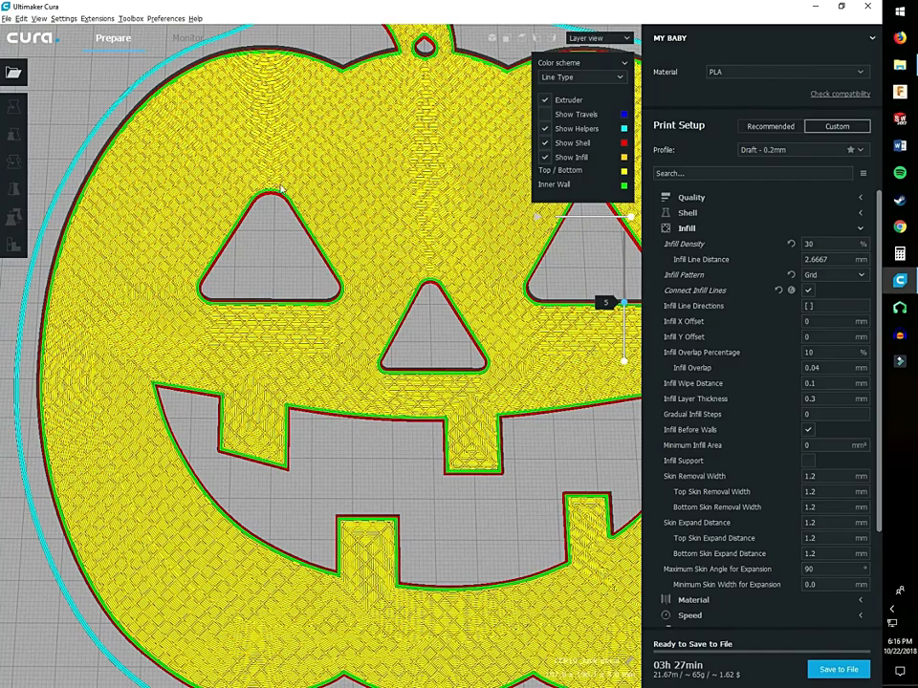
Try the Triangles infill pattern and examine it up close, then with the layer preview at layer 7
{"action": "left_click", "coordinate": [833, 274]}
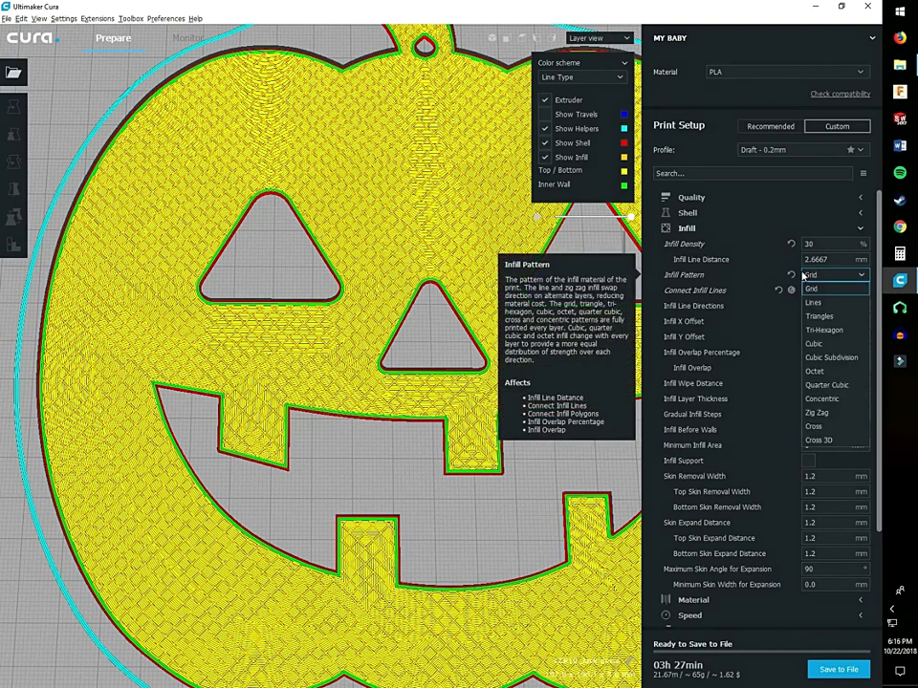
{"action": "left_click", "coordinate": [832, 318]}
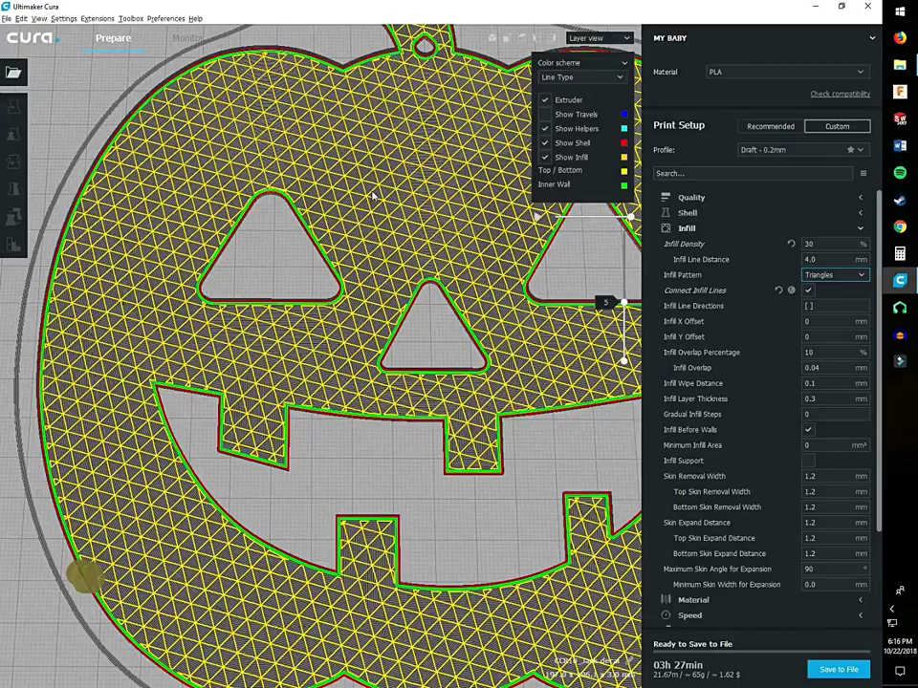
{"action": "scroll", "coordinate": [430, 214], "scroll_direction": "up", "scroll_amount": 3}
{"action": "scroll", "coordinate": [455, 458], "scroll_direction": "down", "scroll_amount": 3}
{"action": "scroll", "coordinate": [455, 459], "scroll_direction": "down", "scroll_amount": 5}
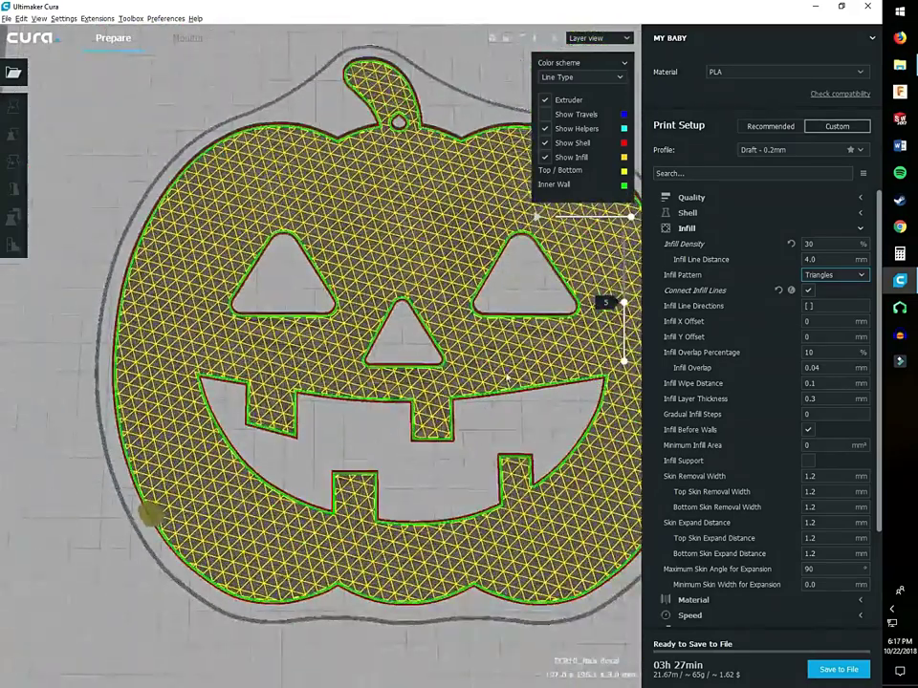
{"action": "left_click_drag", "start_coordinate": [623, 302], "coordinate": [627, 265]}
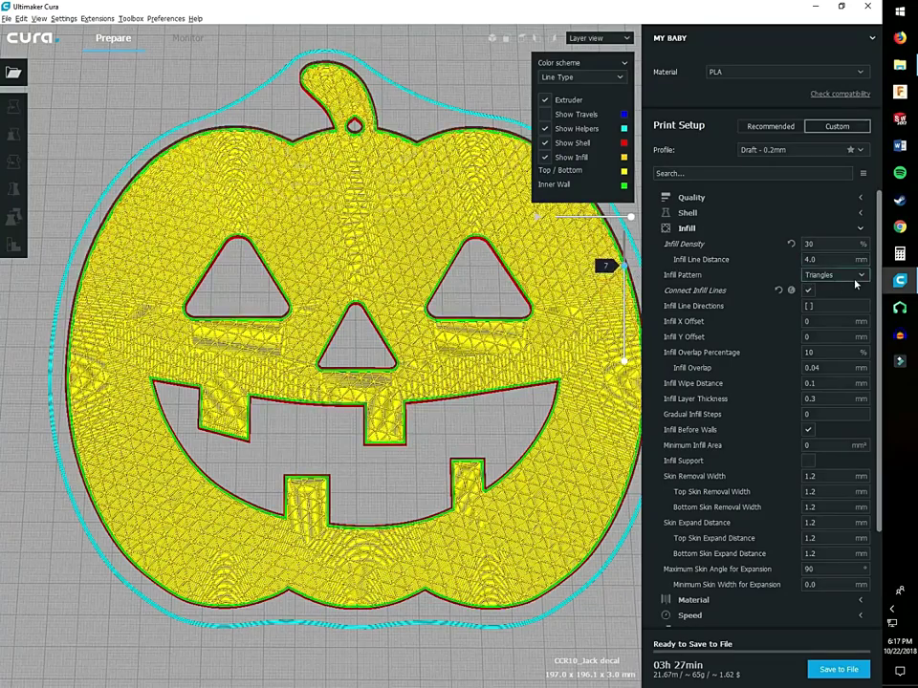
Try the Octet infill pattern and examine how it builds up between layers 3 and 7 around the nose and eyes
{"action": "left_click", "coordinate": [833, 274]}
{"action": "left_click", "coordinate": [835, 371]}
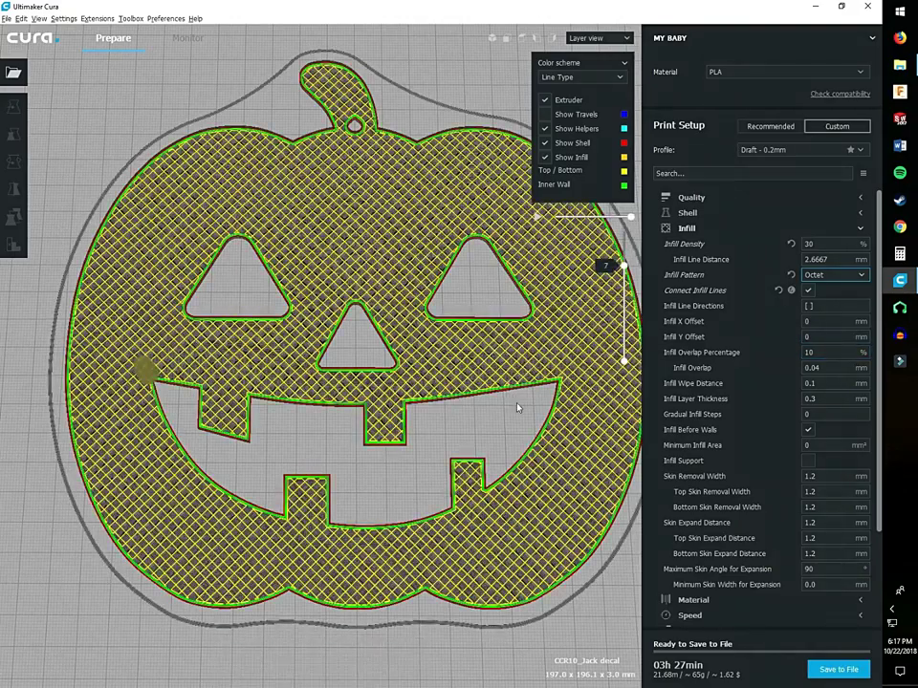
{"action": "right_click_drag", "start_coordinate": [557, 256], "coordinate": [478, 377]}
{"action": "left_click_drag", "start_coordinate": [625, 279], "coordinate": [628, 322]}
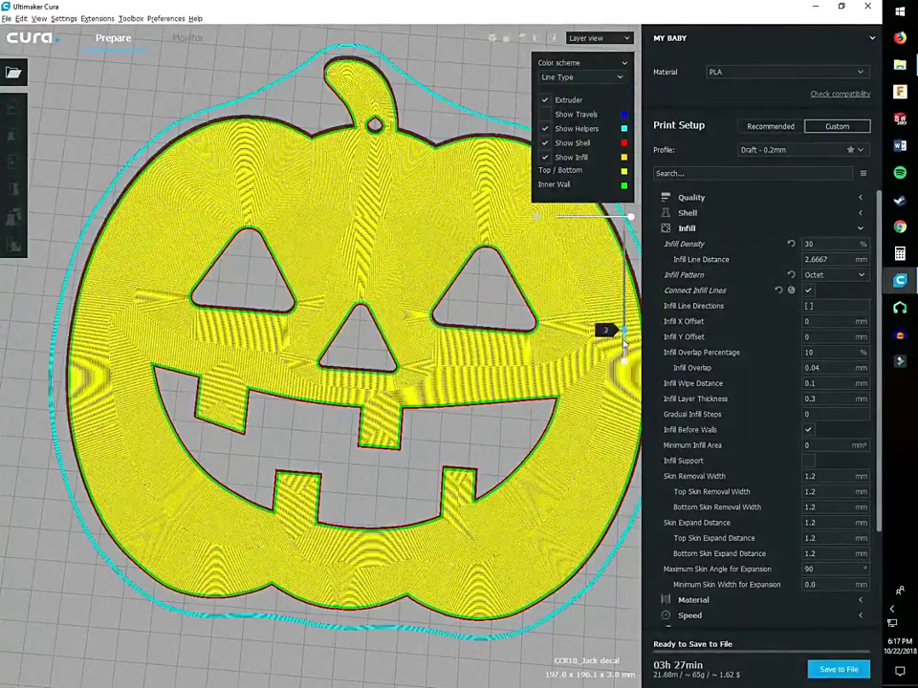
{"action": "scroll", "coordinate": [421, 304], "scroll_direction": "up", "scroll_amount": 5}
{"action": "scroll", "coordinate": [405, 306], "scroll_direction": "down", "scroll_amount": 3}
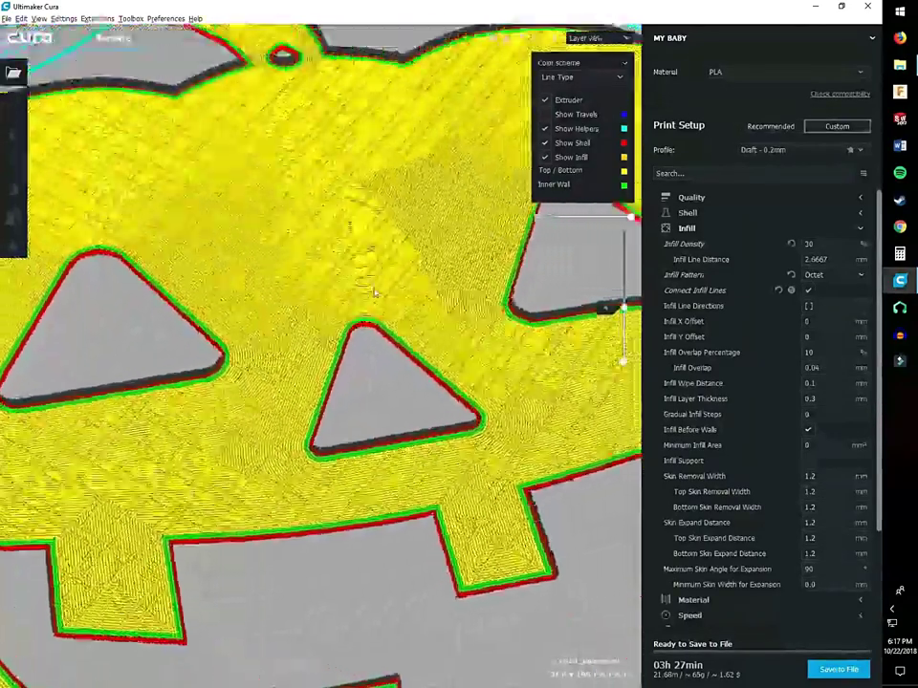
{"action": "right_click_drag", "start_coordinate": [375, 291], "coordinate": [382, 258]}
{"action": "left_click_drag", "start_coordinate": [623, 308], "coordinate": [600, 276]}
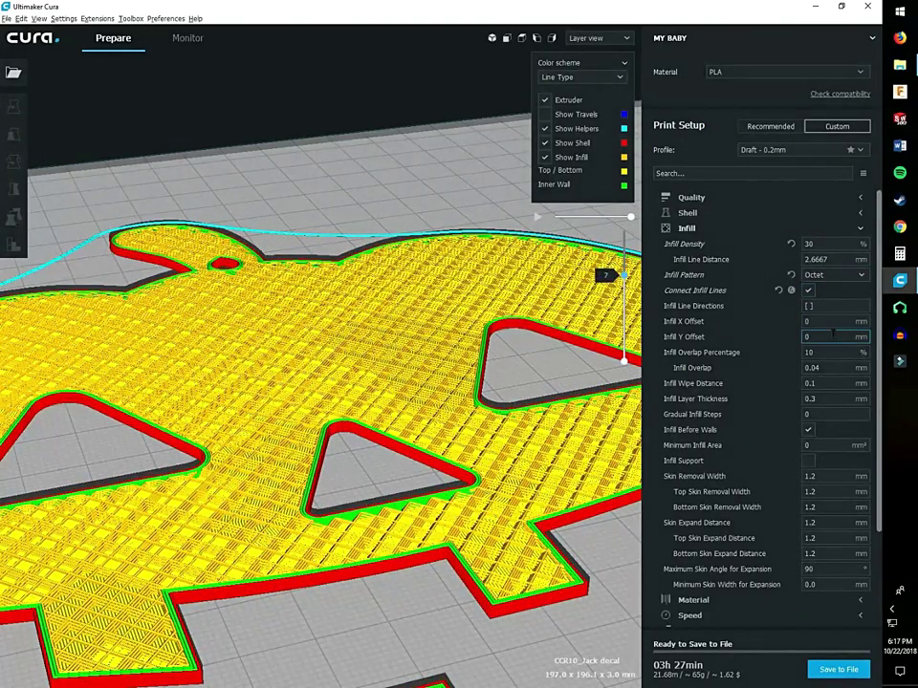
Set the infill pattern back to Grid and examine the resliced infill around the nose and across the whole decal
{"action": "left_click", "coordinate": [833, 275]}
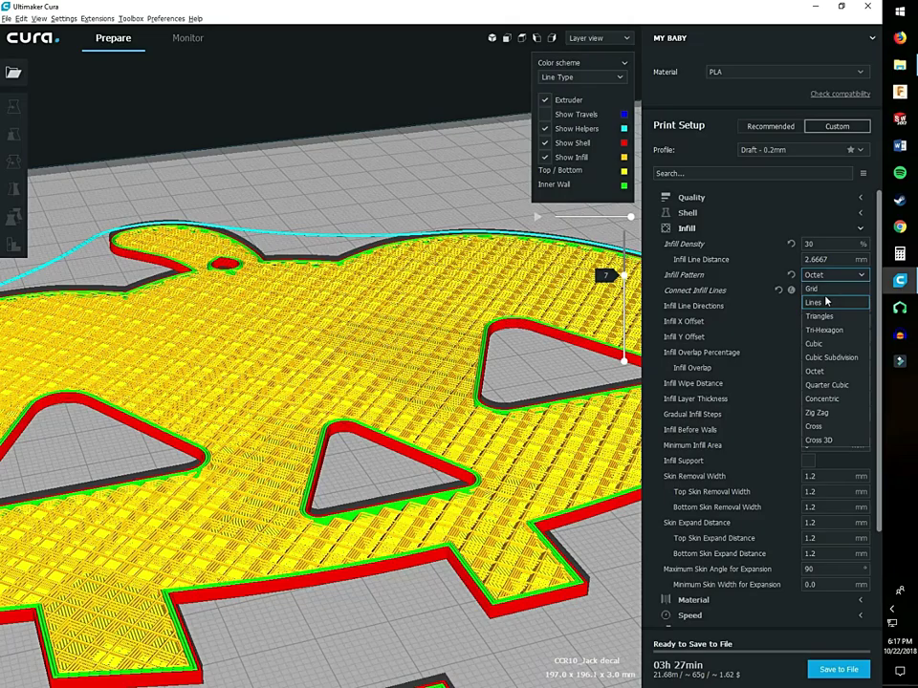
{"action": "left_click", "coordinate": [815, 289]}
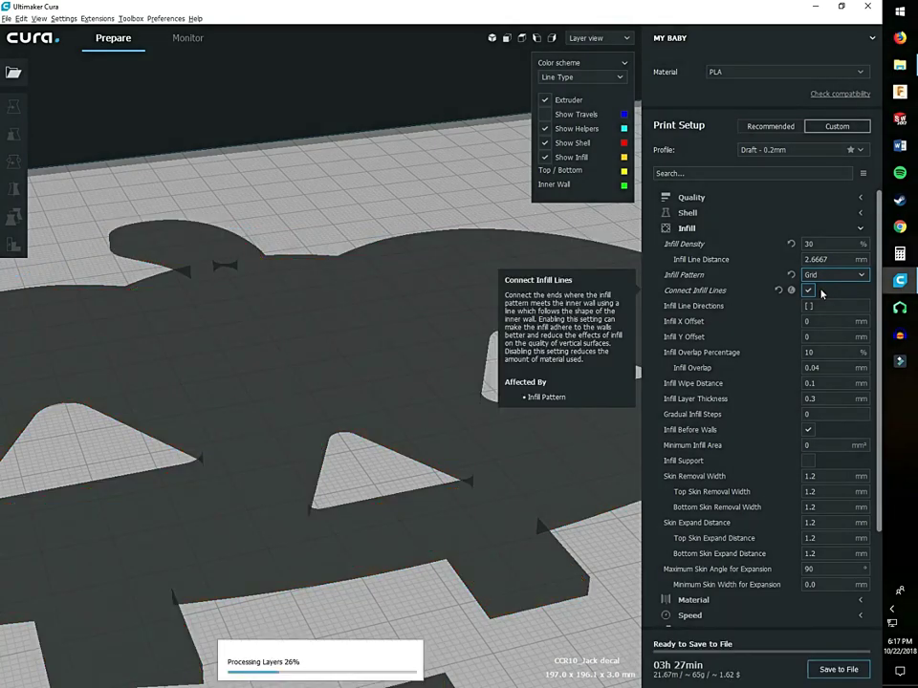
{"action": "scroll", "coordinate": [568, 180], "scroll_direction": "up", "scroll_amount": 10}
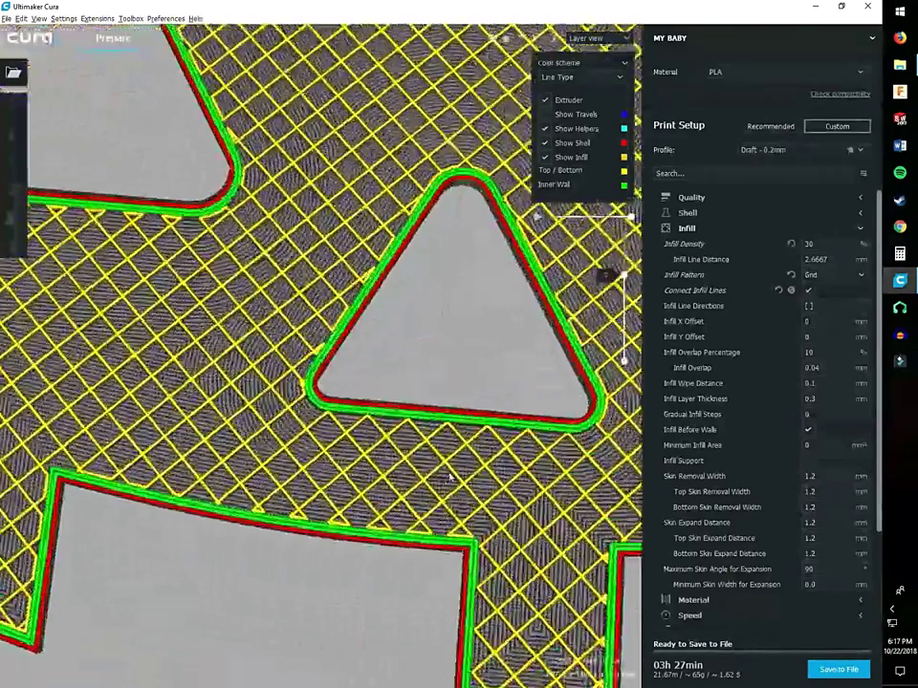
{"action": "scroll", "coordinate": [359, 409], "scroll_direction": "down", "scroll_amount": 10}
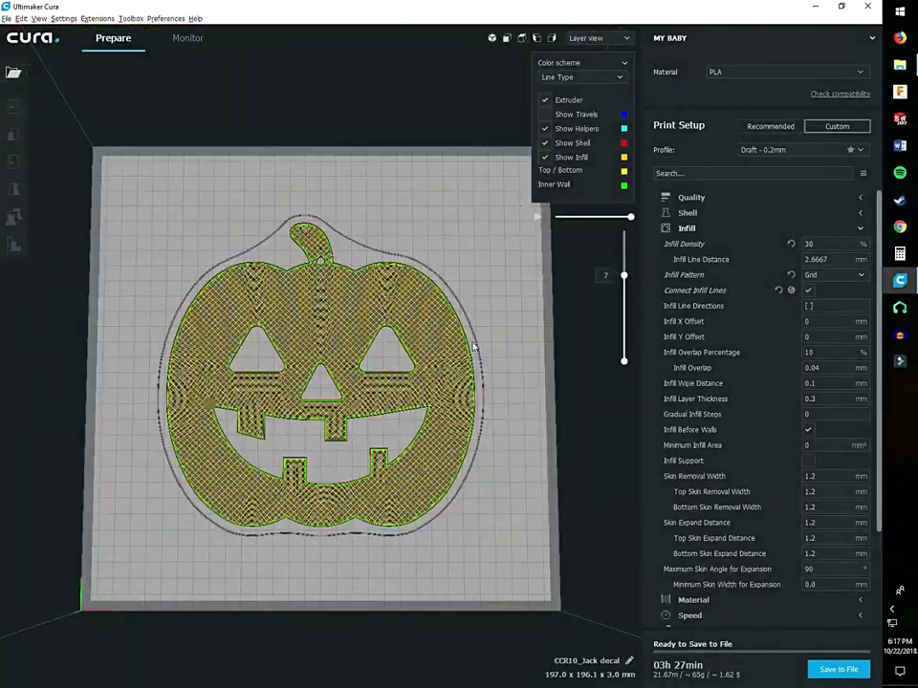
{"action": "scroll", "coordinate": [360, 409], "scroll_direction": "up", "scroll_amount": 3}
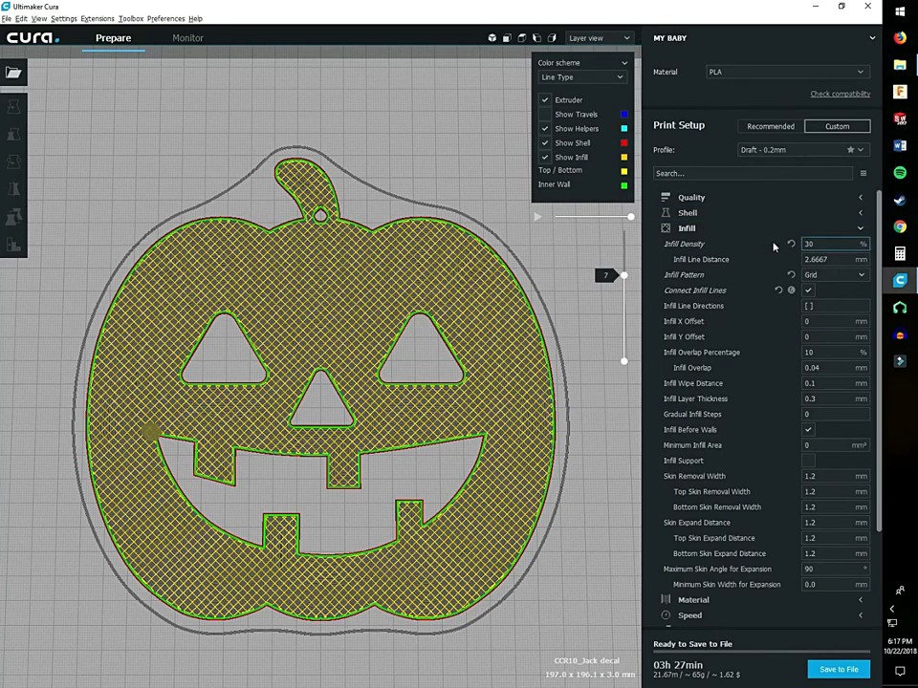
Close the Infill settings and review the available build plate adhesion types
{"action": "left_click", "coordinate": [693, 230]}
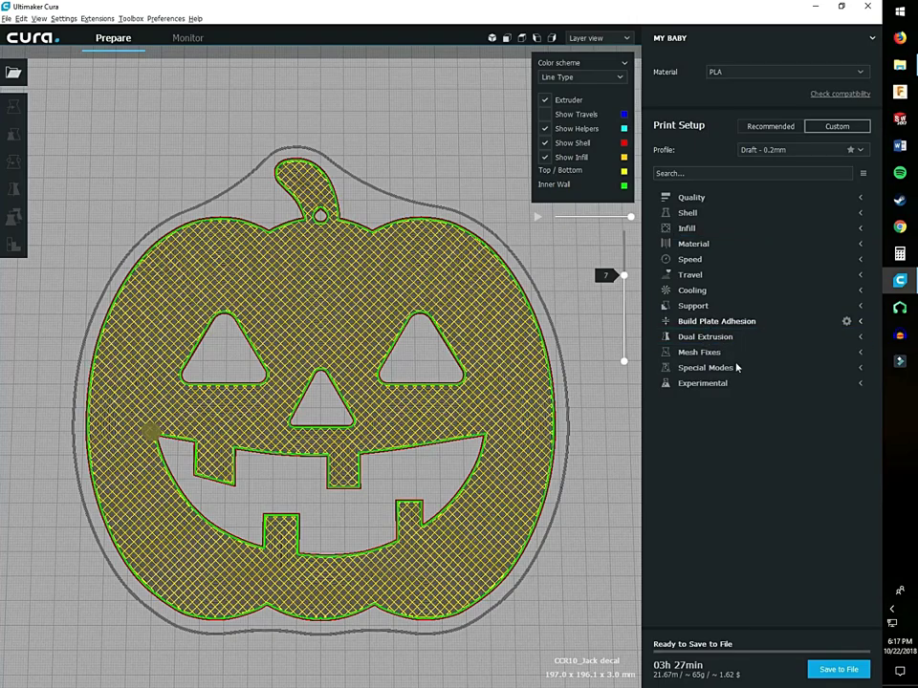
{"action": "left_click", "coordinate": [717, 322]}
{"action": "left_click", "coordinate": [833, 336]}
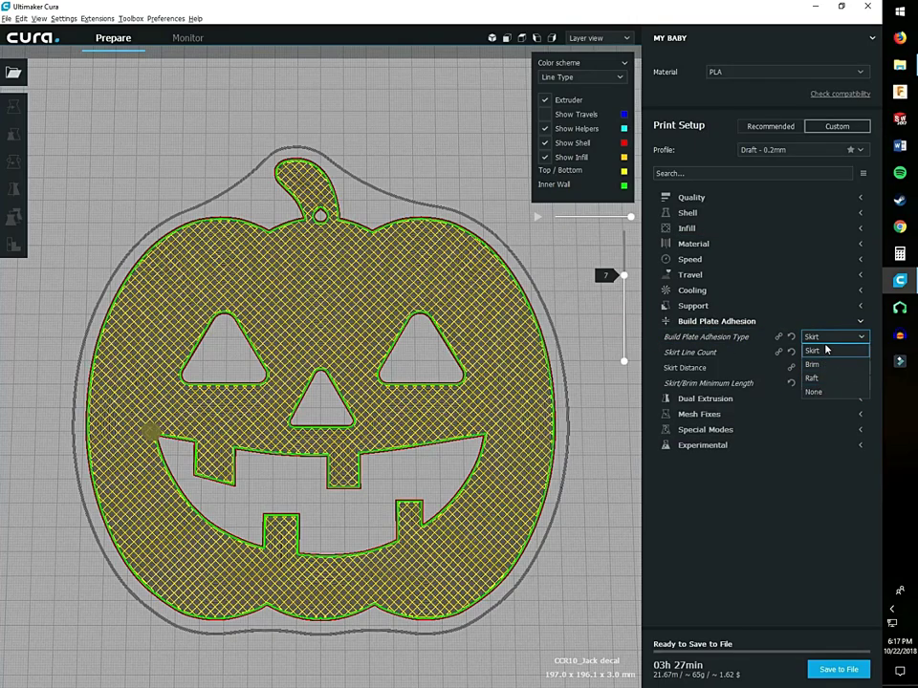
{"action": "left_click", "coordinate": [674, 323]}
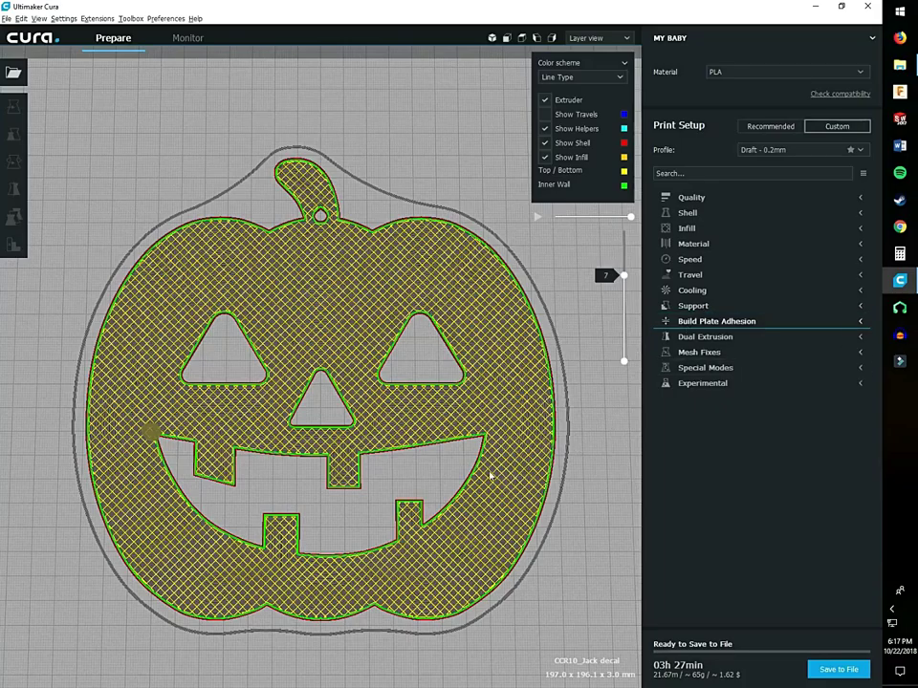
Raise the layer preview to layer 10 and examine the finished decal's top surface, ending in the front view
{"action": "mouse_move", "coordinate": [479, 477]}
{"action": "right_mouse_down"}
{"action": "mouse_move", "coordinate": [463, 381]}
{"action": "mouse_move", "coordinate": [472, 464]}
{"action": "right_mouse_up"}
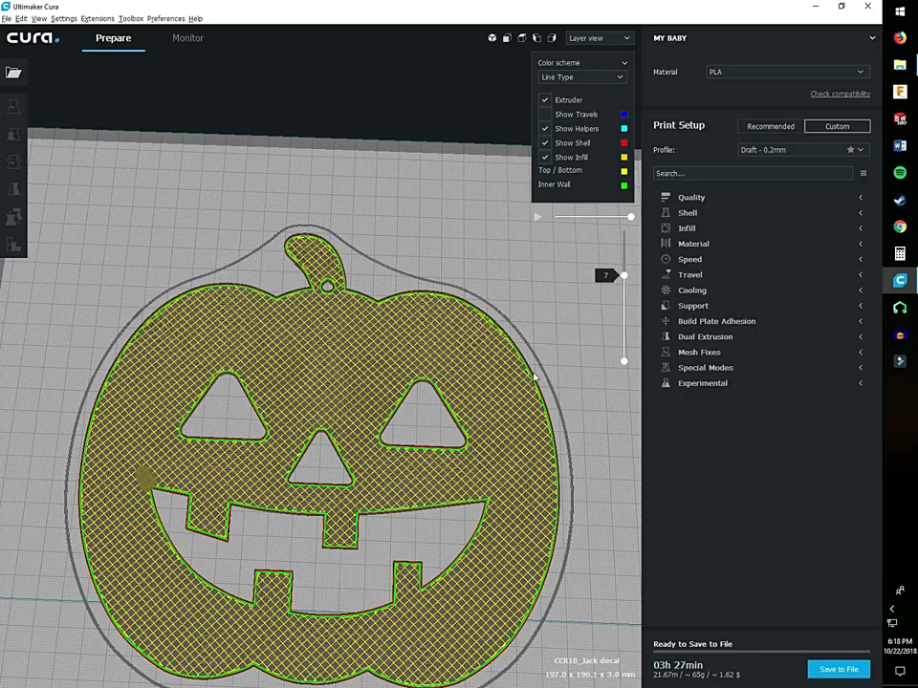
{"action": "scroll", "coordinate": [537, 387], "scroll_direction": "up", "scroll_amount": 2}
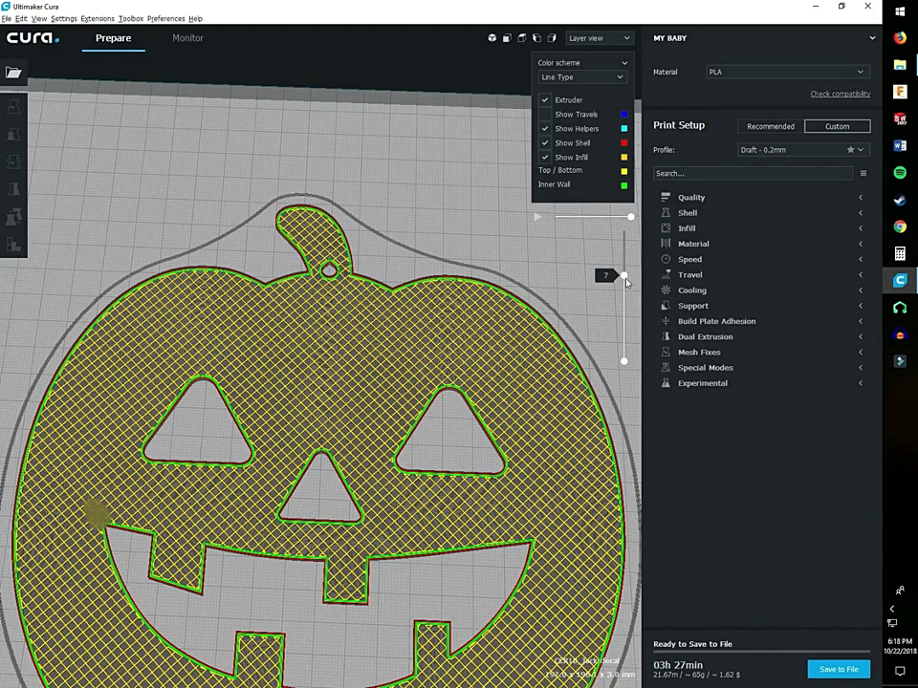
{"action": "left_click_drag", "start_coordinate": [623, 276], "coordinate": [629, 223]}
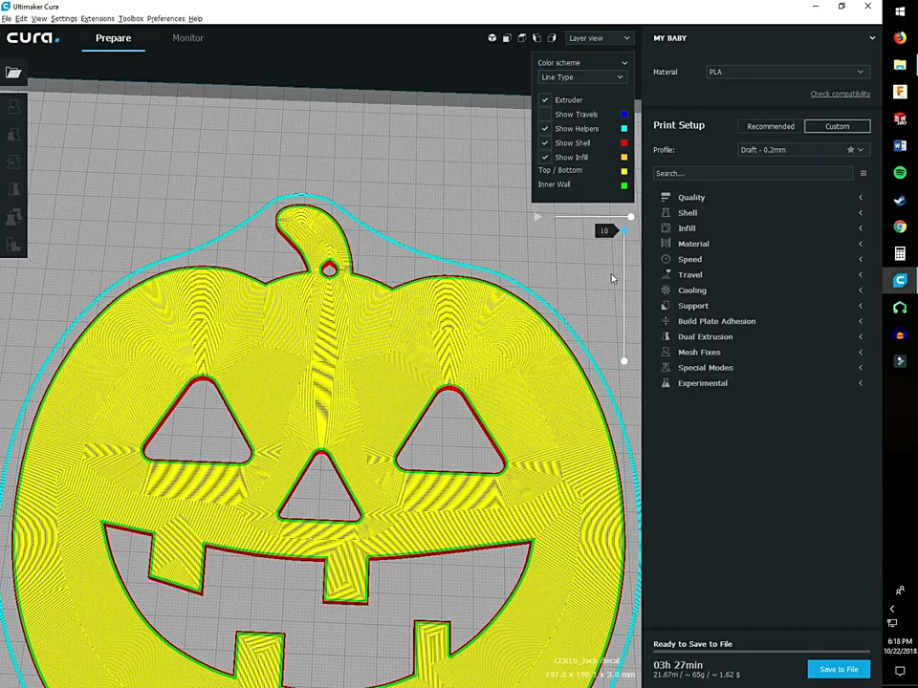
{"action": "middle_click_drag", "start_coordinate": [559, 301], "coordinate": [405, 98]}
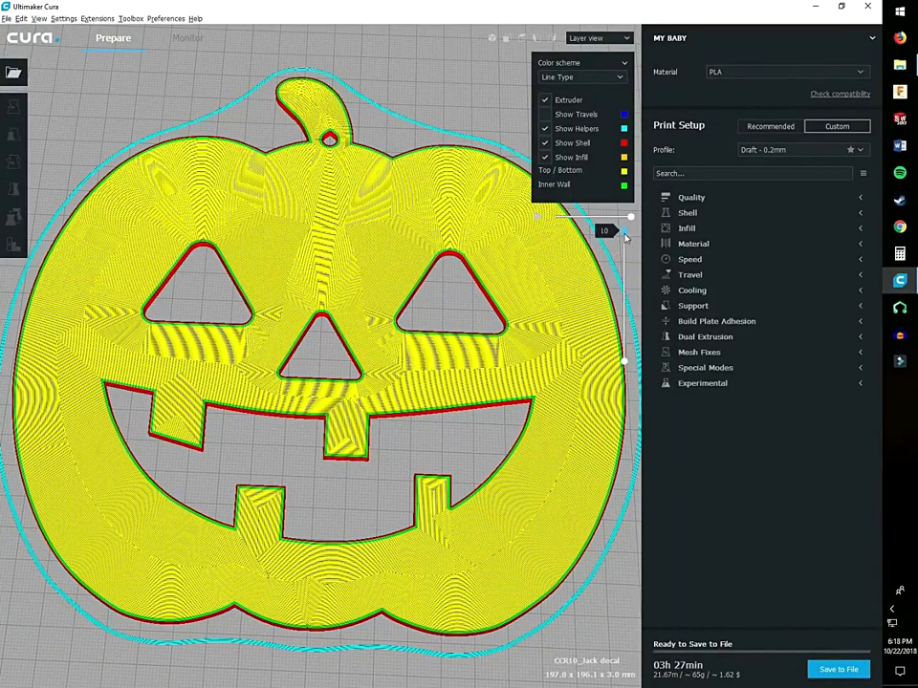
{"action": "mouse_move", "coordinate": [623, 230]}
{"action": "left_mouse_down"}
{"action": "mouse_move", "coordinate": [614, 379]}
{"action": "mouse_move", "coordinate": [619, 230]}
{"action": "left_mouse_up"}
{"action": "right_click_drag", "start_coordinate": [605, 231], "coordinate": [512, 387]}
{"action": "right_click_drag", "start_coordinate": [580, 313], "coordinate": [583, 340]}
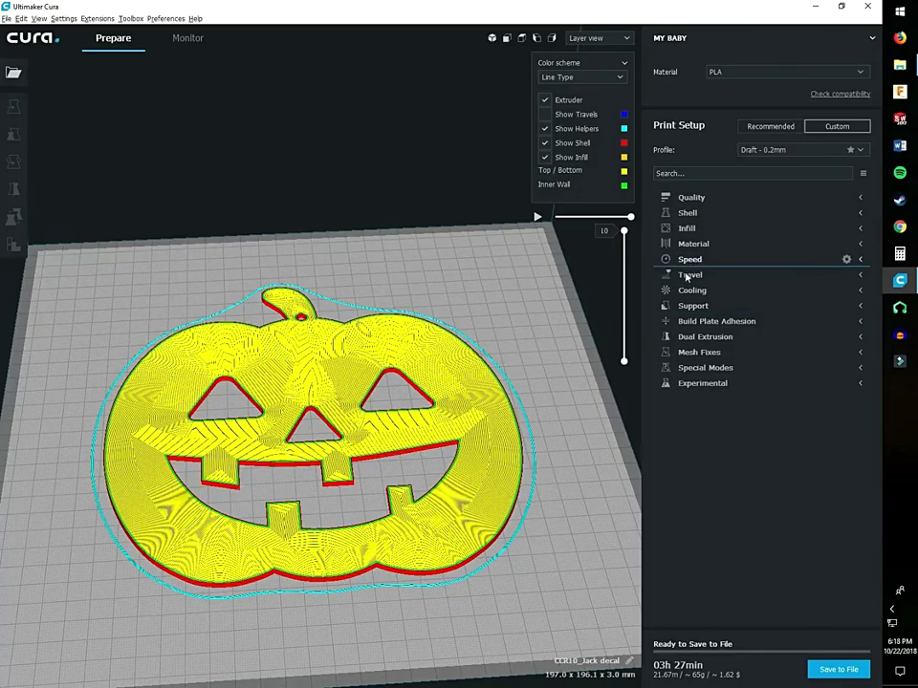
{"action": "left_click", "coordinate": [506, 37]}
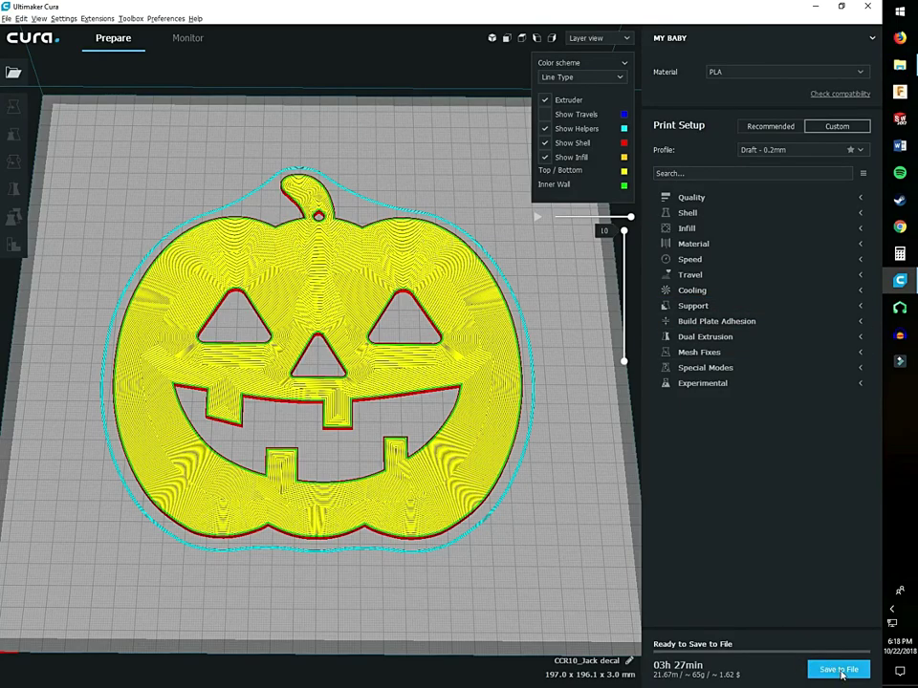
Save the sliced G-code as "Jack decal" in the "to be printed" folder, without the CCR10_ prefix, and dismiss the save notification
{"action": "left_click", "coordinate": [839, 670]}
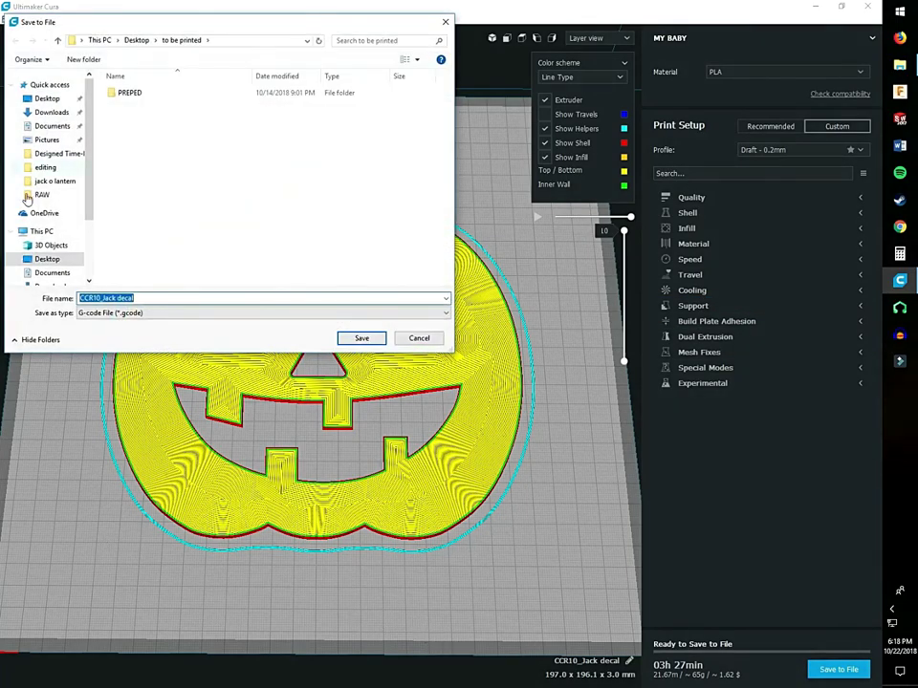
{"action": "key", "text": "BackSpace"}
{"action": "key", "text": "ctrl+z"}
{"action": "left_click_drag", "start_coordinate": [98, 300], "coordinate": [80, 300]}
{"action": "key", "text": "BackSpace"}
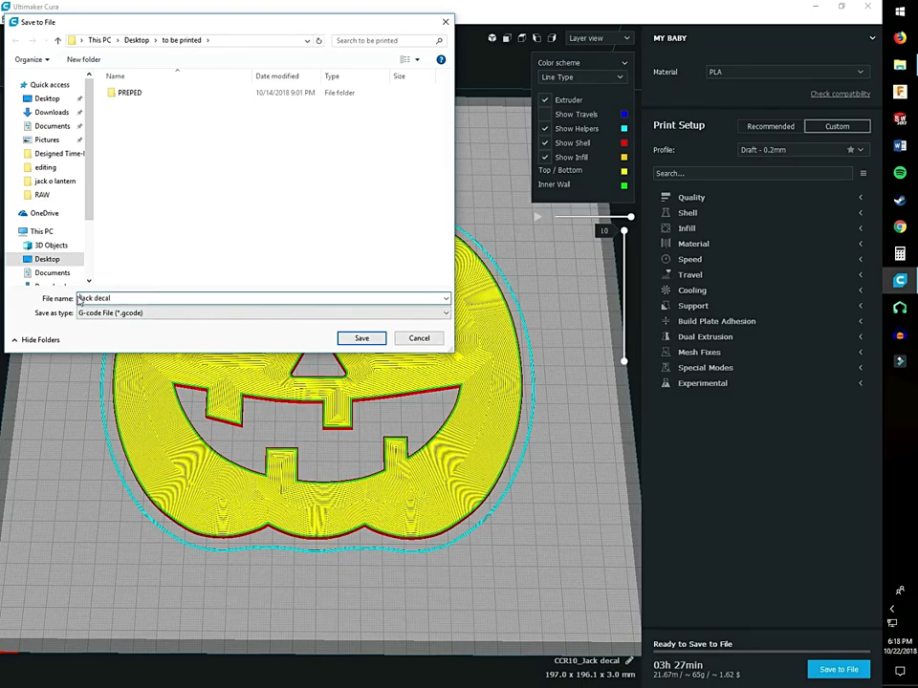
{"action": "key", "text": "Return"}
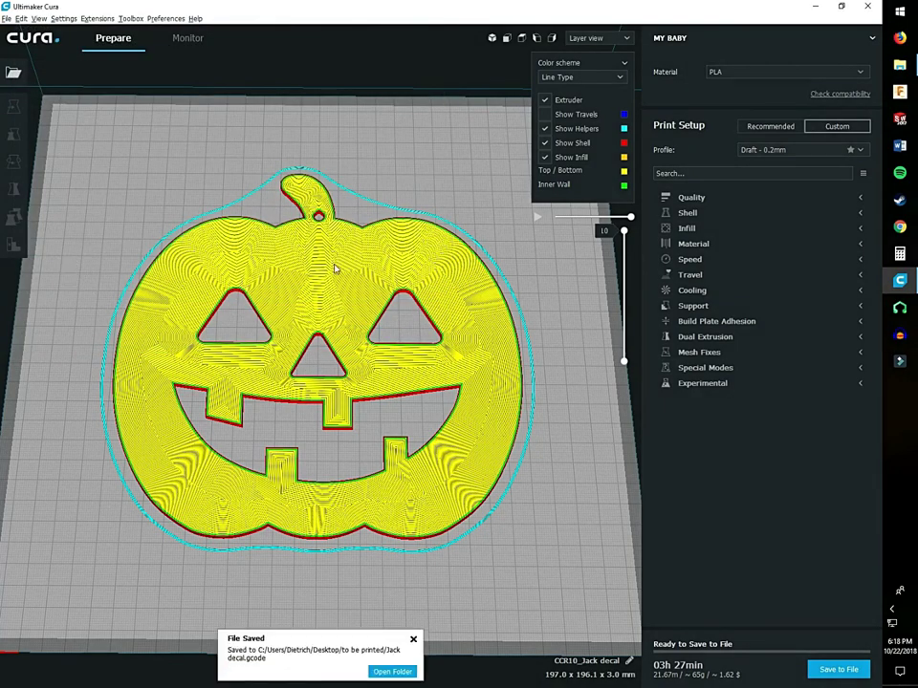
{"action": "left_click", "coordinate": [413, 639]}
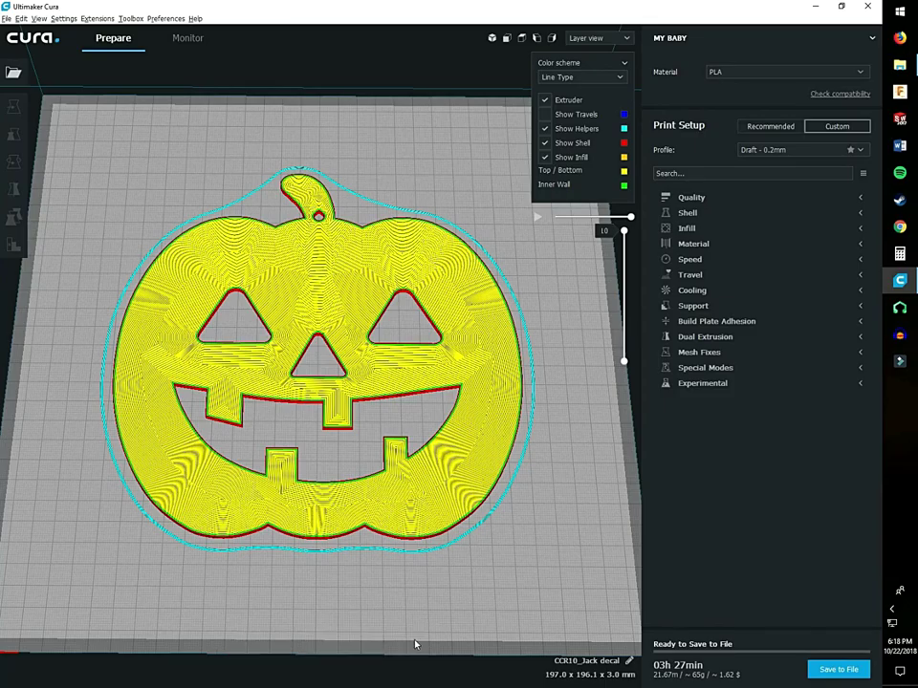